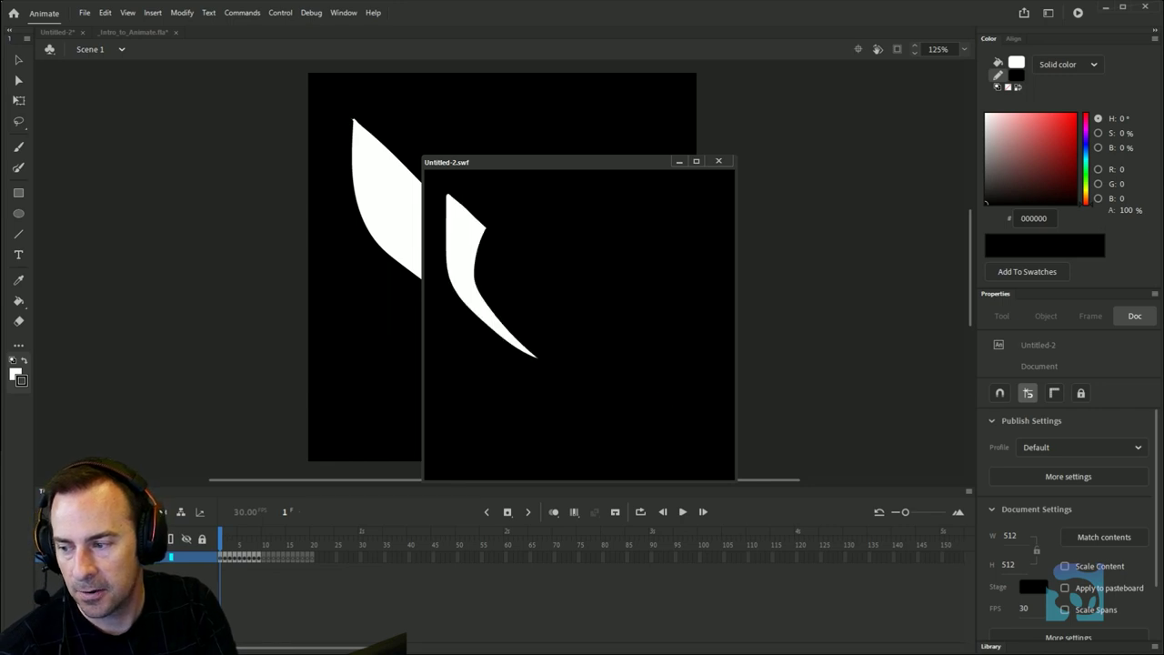
# Leave the running test playback and bring up the Hotkey Guide page in Chrome.
pyautogui.hotkey('alt', 'Tab')
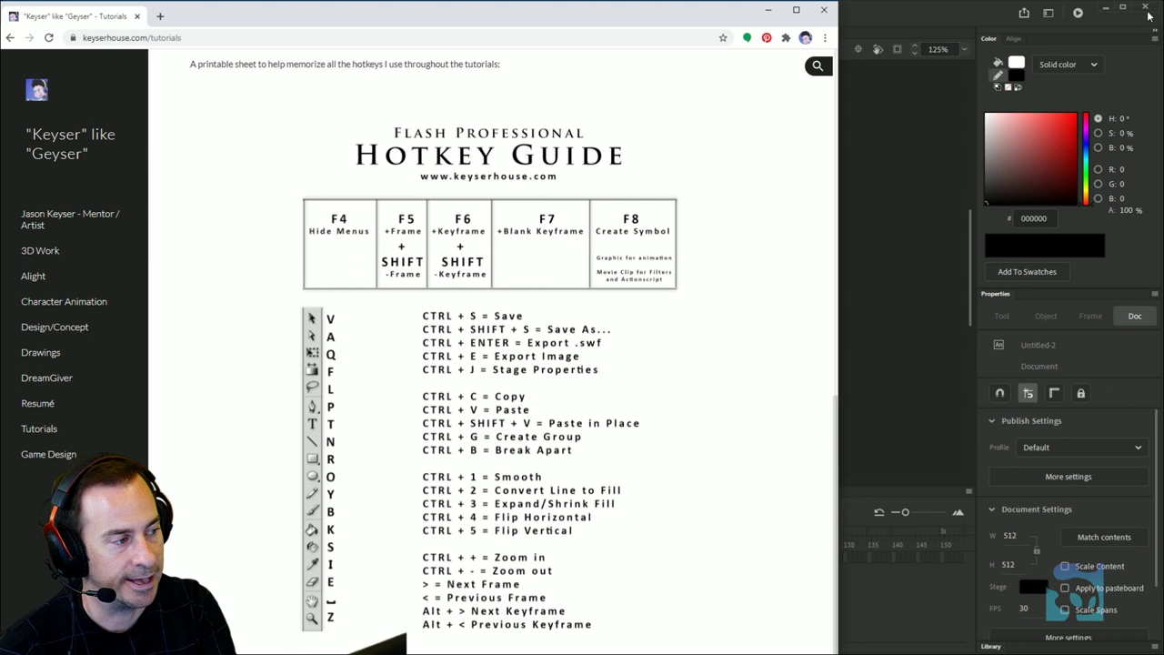
# Return to Animate, where the Untitled-2.swf test window is still open.
pyautogui.click(896, 17)
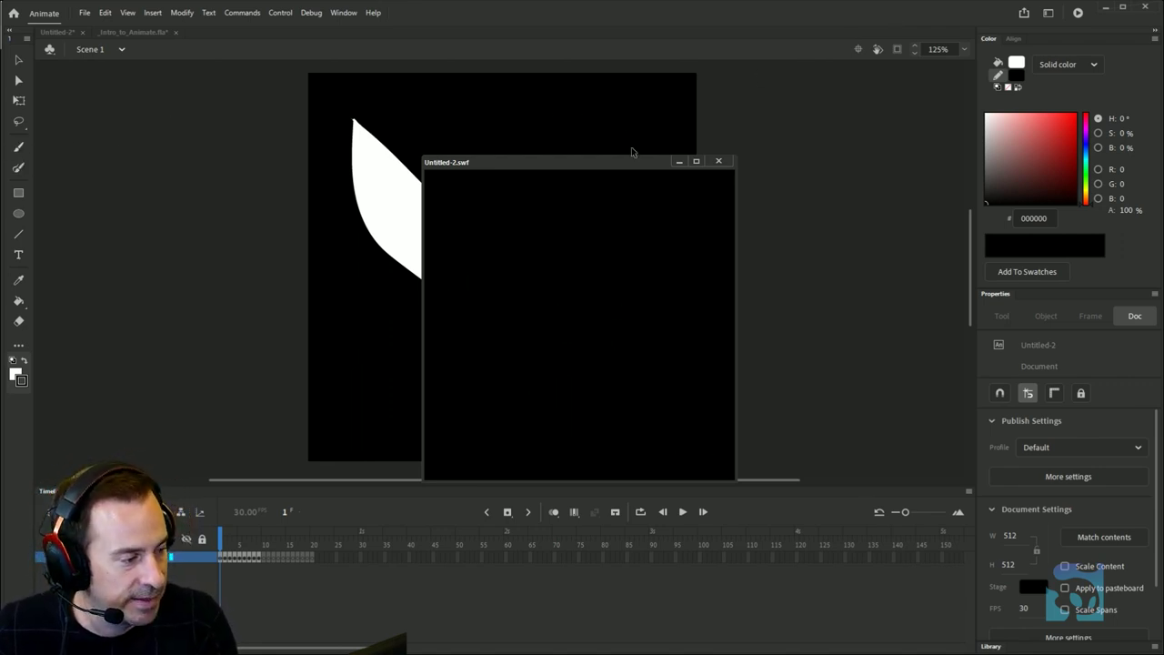
# Close the Untitled-2.swf test window and add a new layer above the white shape's layer.
pyautogui.click(718, 162)
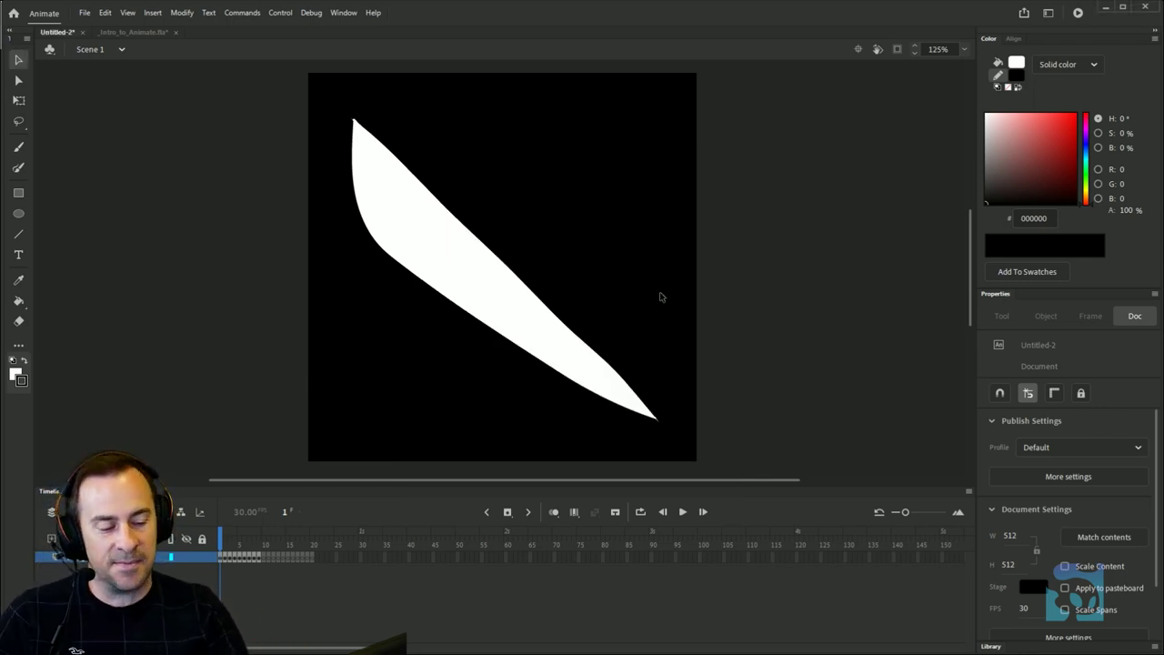
pyautogui.click(63, 537)
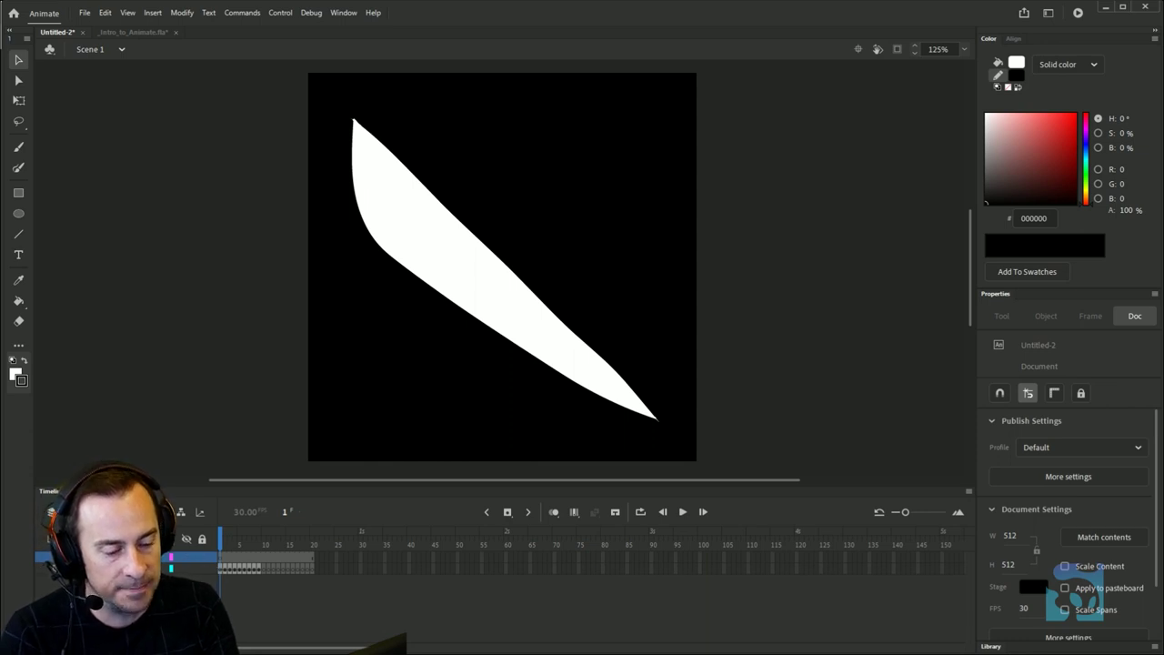
# Hide the white shape's layer and brush a white zigzag bolt outline at size 7.
pyautogui.click(187, 569)
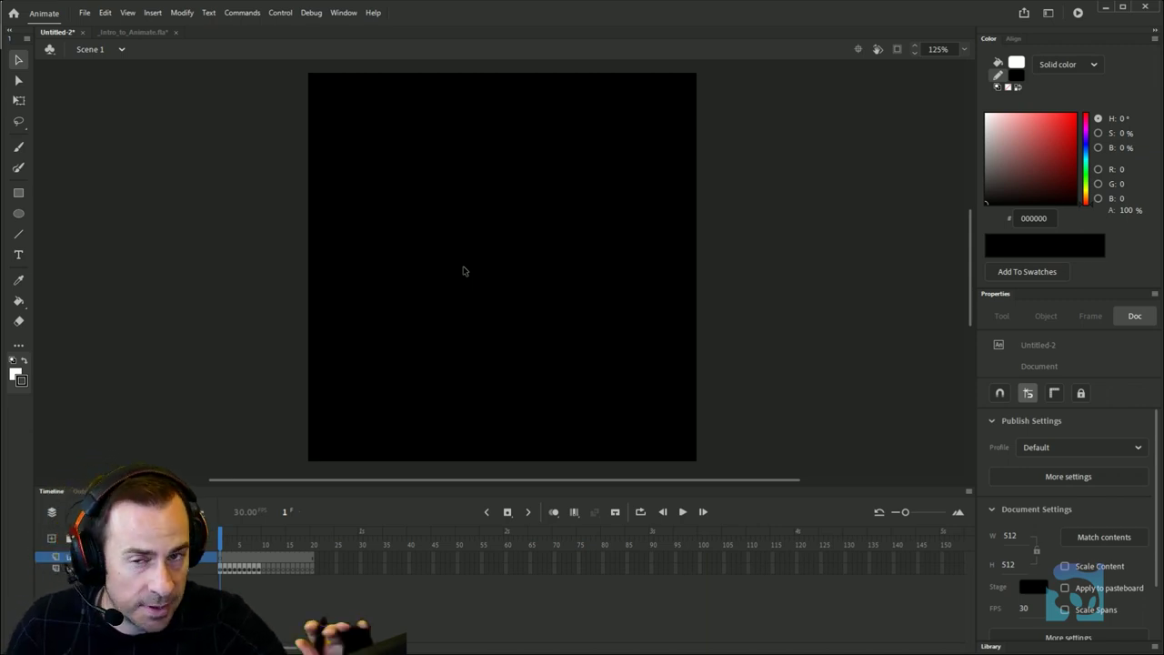
pyautogui.press('b')
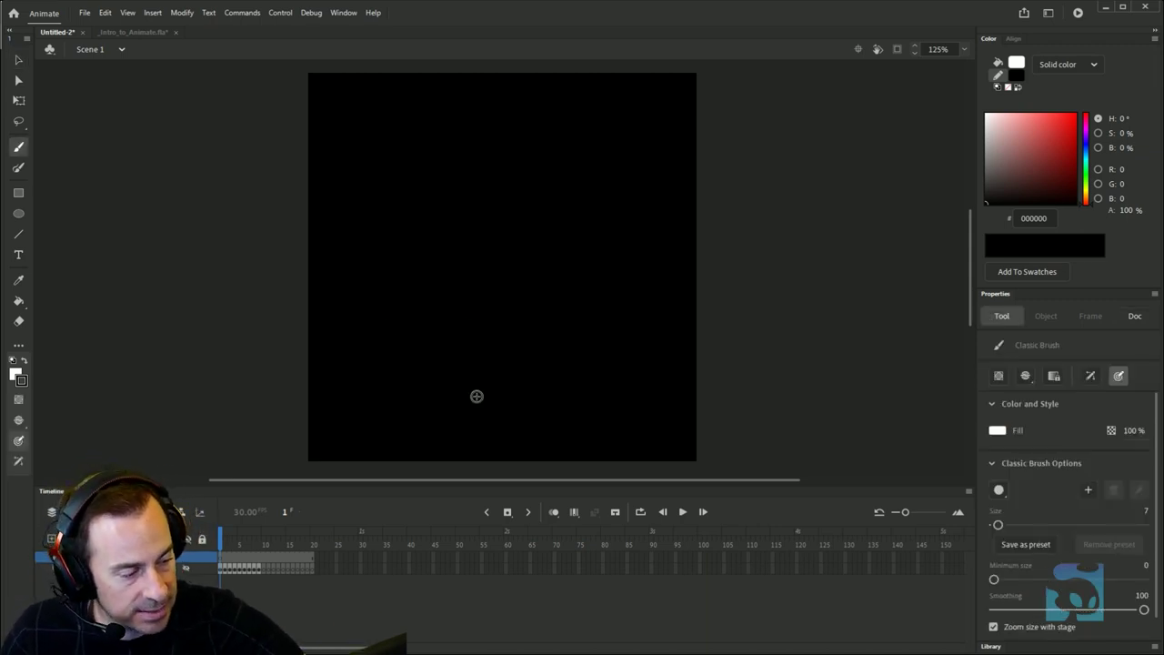
pyautogui.moveTo(482, 396)
pyautogui.mouseDown()
pyautogui.moveTo(402, 325)
pyautogui.moveTo(446, 339)
pyautogui.moveTo(400, 217)
pyautogui.moveTo(503, 337)
pyautogui.moveTo(508, 309)
pyautogui.moveTo(527, 382)
pyautogui.moveTo(463, 365)
pyautogui.moveTo(482, 397)
pyautogui.mouseUp()
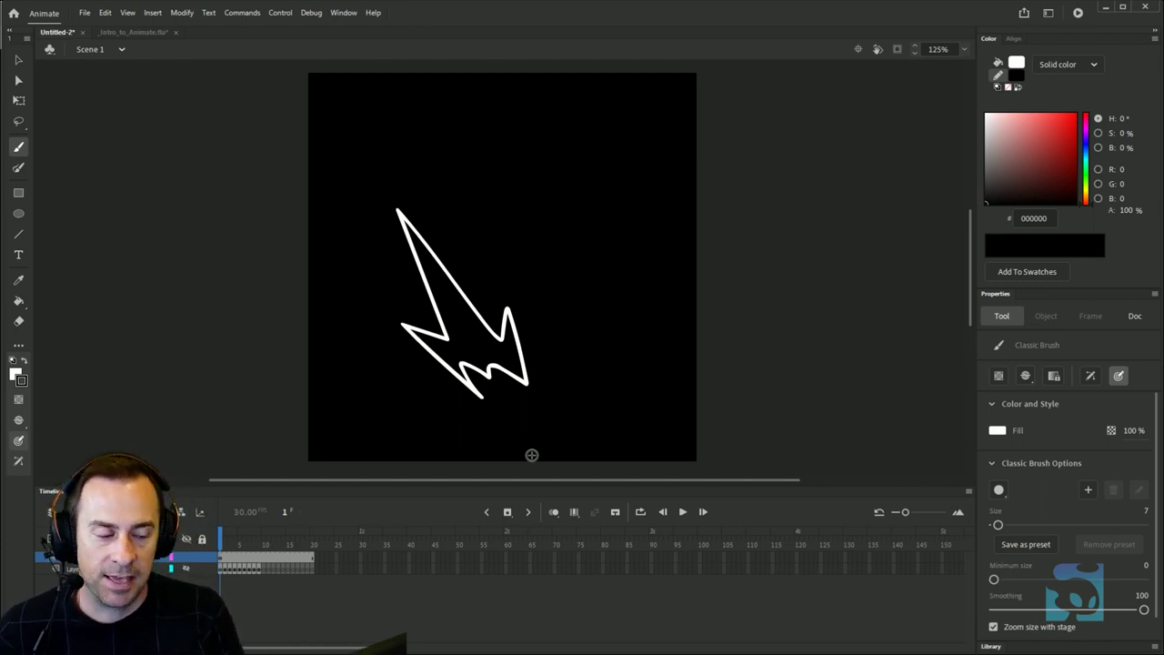
# In Photoshop, paint a white zigzag lightning-bolt outline on Layer 1 and zoom in on it.
pyautogui.hotkey('alt', 'Tab')
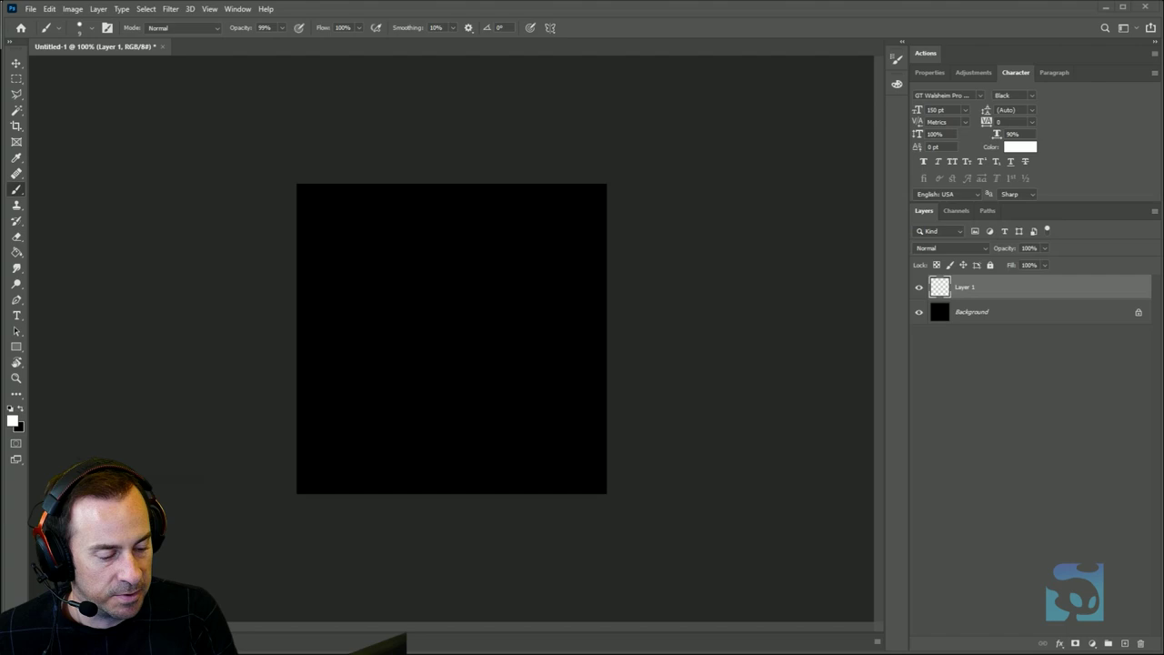
pyautogui.moveTo(423, 418)
pyautogui.mouseDown()
pyautogui.moveTo(364, 369)
pyautogui.moveTo(397, 376)
pyautogui.moveTo(336, 271)
pyautogui.moveTo(430, 366)
pyautogui.moveTo(429, 343)
pyautogui.moveTo(456, 393)
pyautogui.moveTo(411, 381)
pyautogui.moveTo(424, 415)
pyautogui.mouseUp()
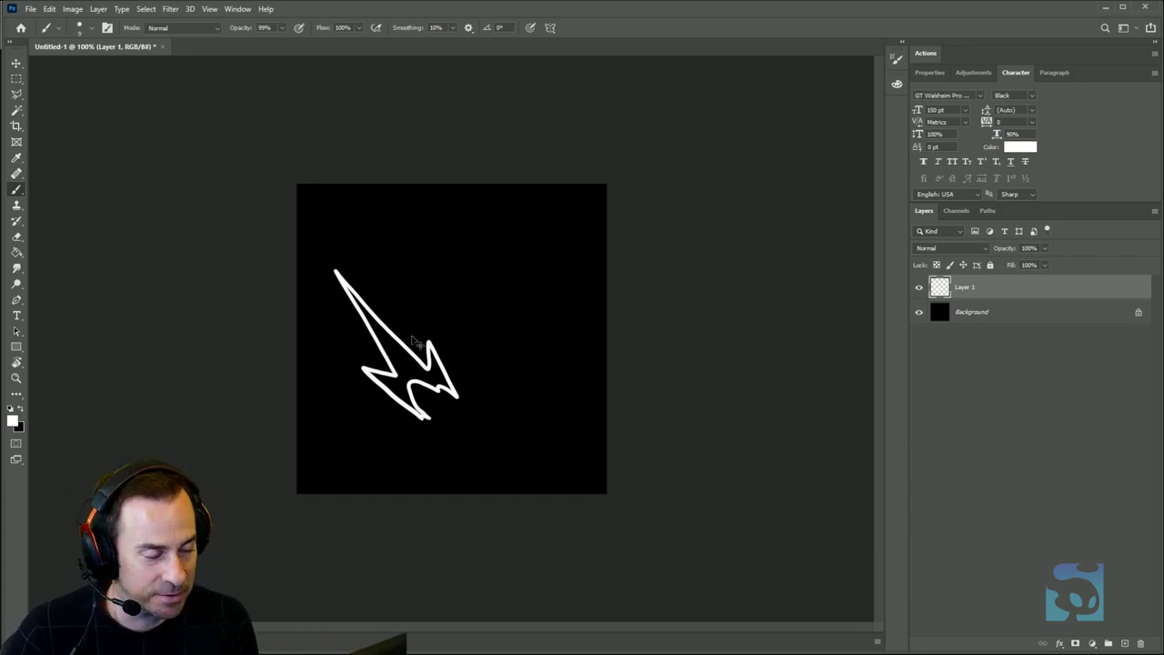
pyautogui.hotkey('ctrl', '+')
pyautogui.scroll(10, 434, 419)
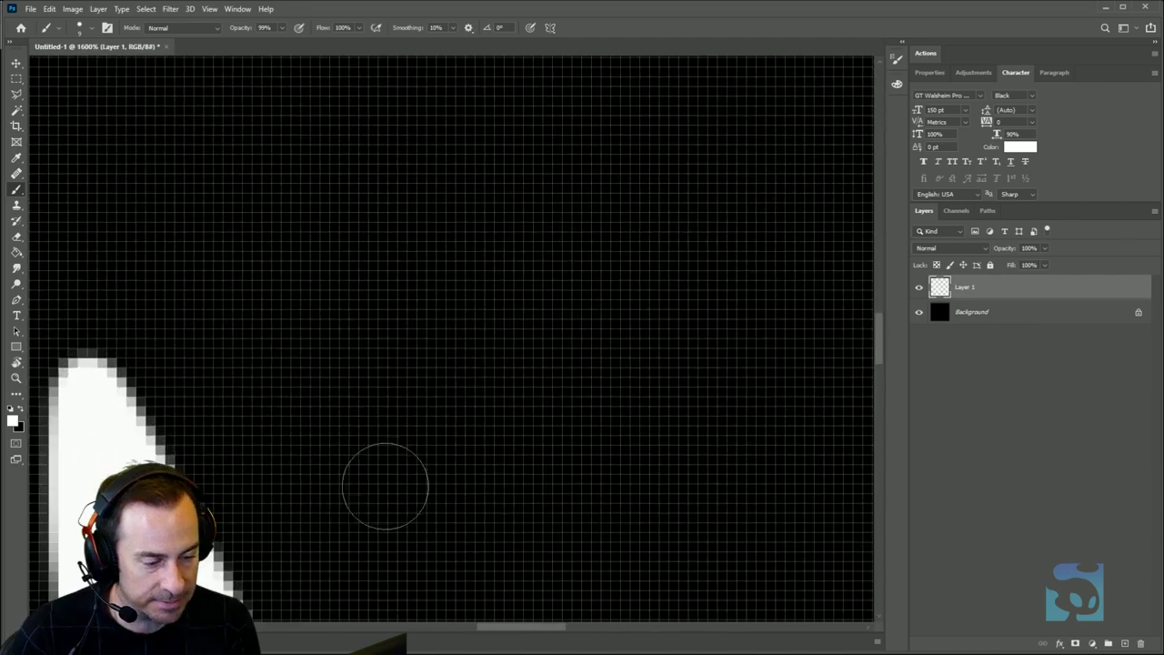
pyautogui.moveTo(385, 487)
pyautogui.mouseDown()
pyautogui.moveTo(434, 403)
pyautogui.moveTo(697, 234)
pyautogui.mouseUp()
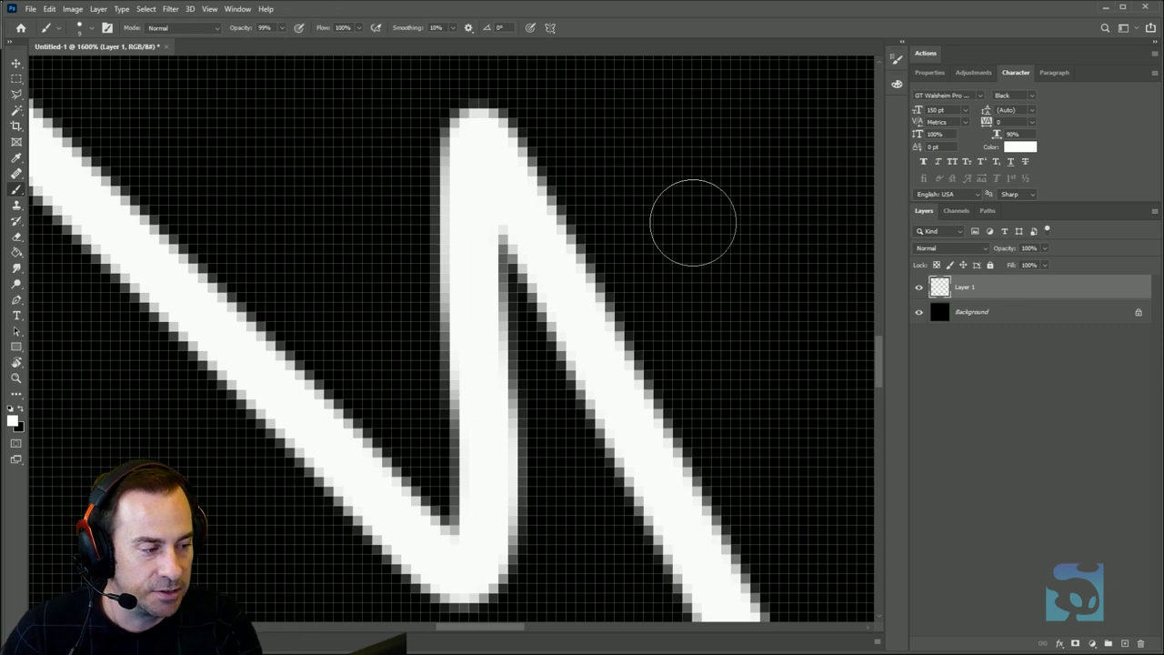
# Zoom back out to 100% and deselect Layer 1 to clear the bounding box.
pyautogui.press('v')
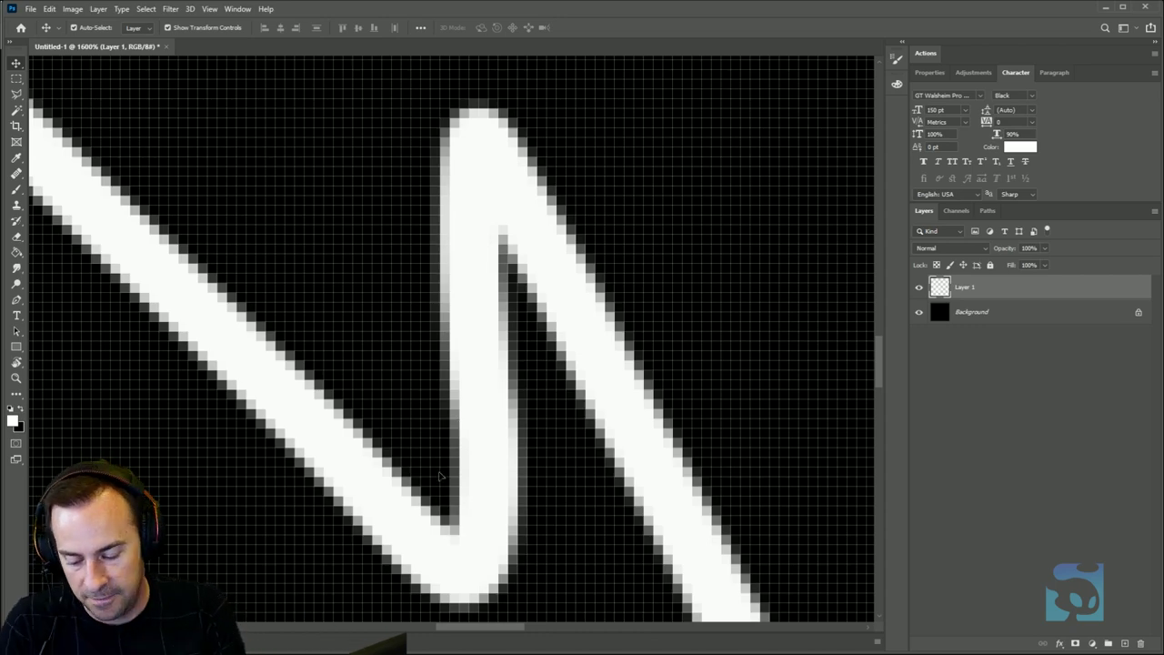
pyautogui.scroll(-5, 440, 477)
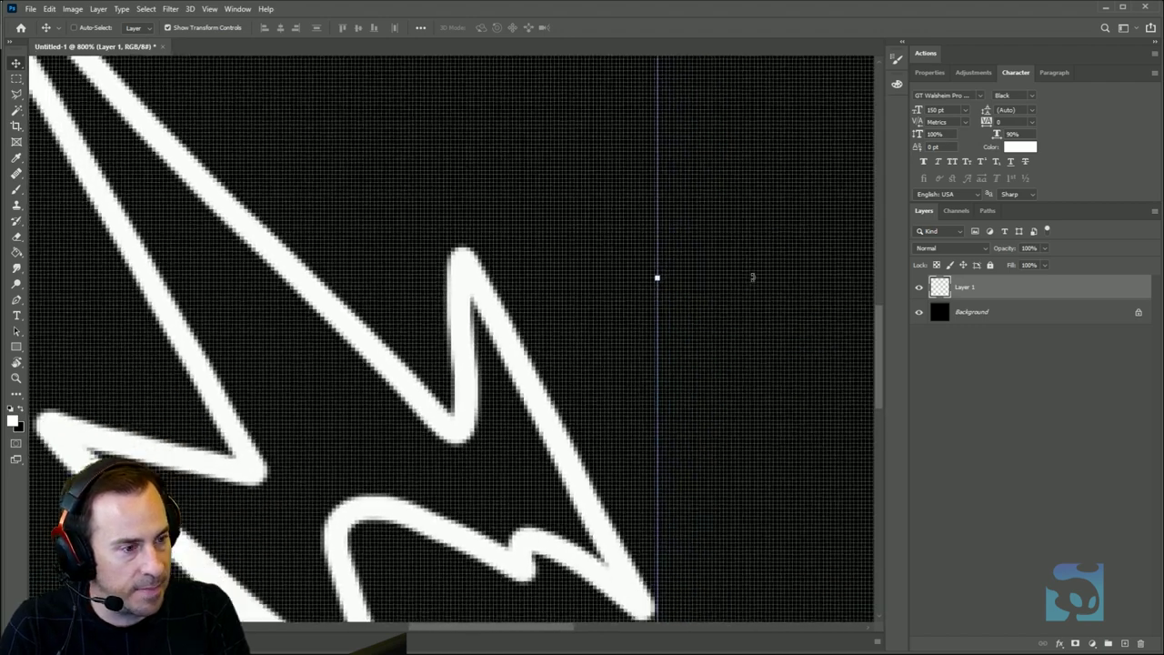
pyautogui.scroll(-5, 752, 278)
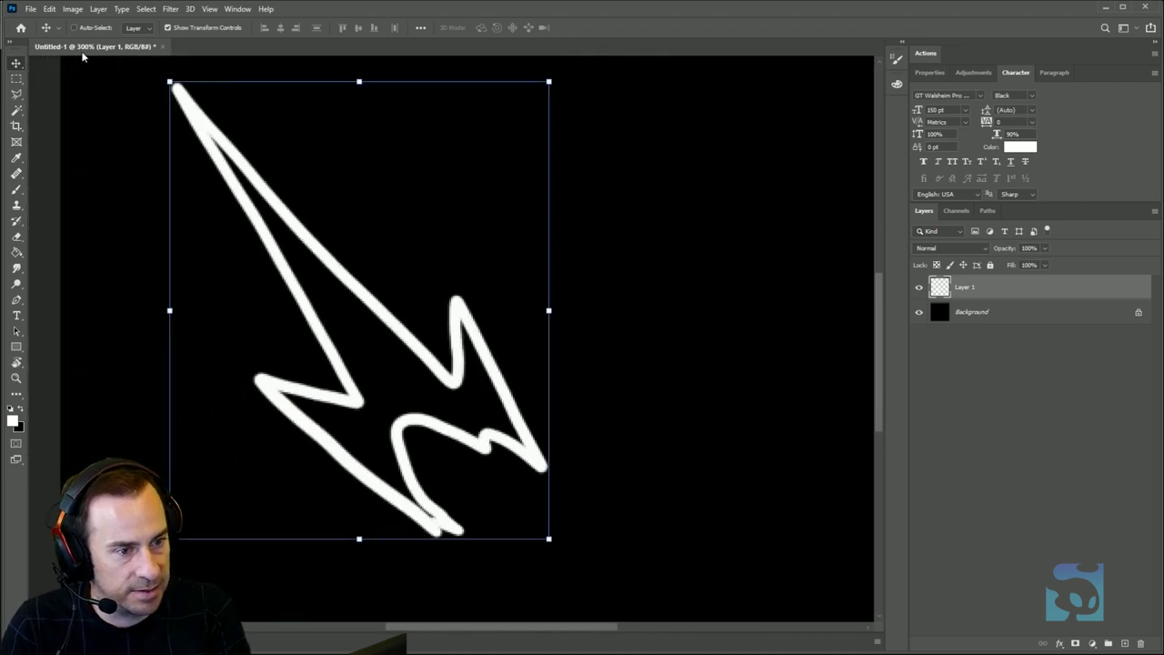
pyautogui.hotkey('ctrl', '-')
pyautogui.hotkey('ctrl', '-')
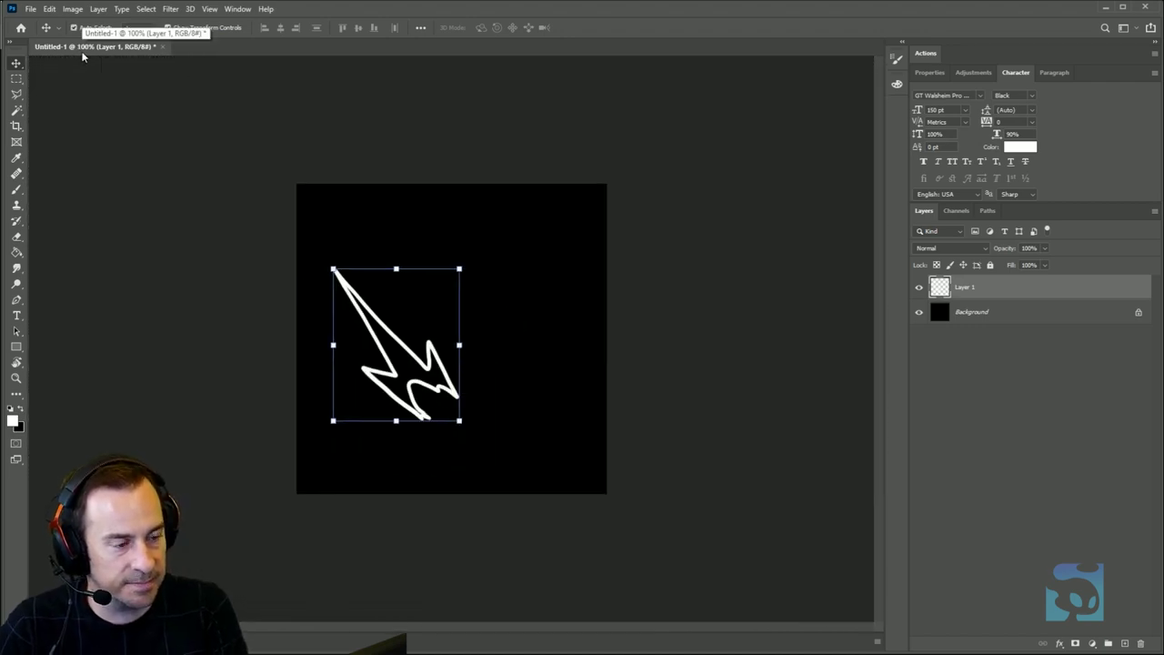
pyautogui.click(547, 376)
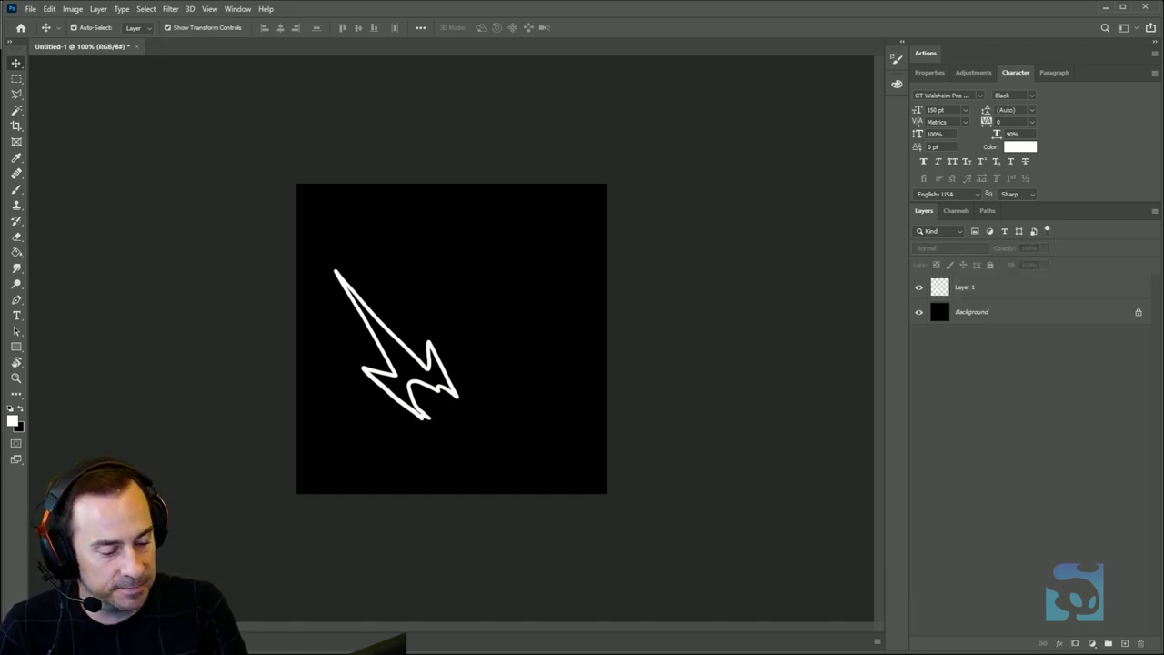
pyautogui.hotkey('alt', 'Tab')
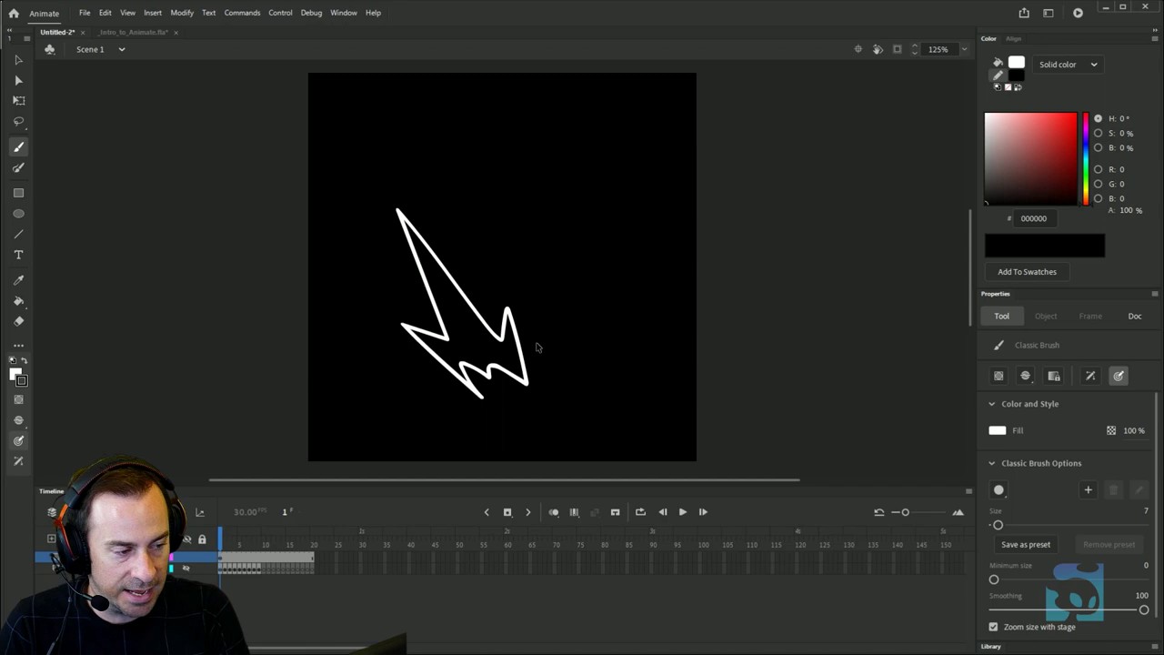
pyautogui.hotkey('ctrl', '=')
pyautogui.hotkey('ctrl', '=')
pyautogui.hotkey('ctrl', '=')
pyautogui.hotkey('ctrl', '=')
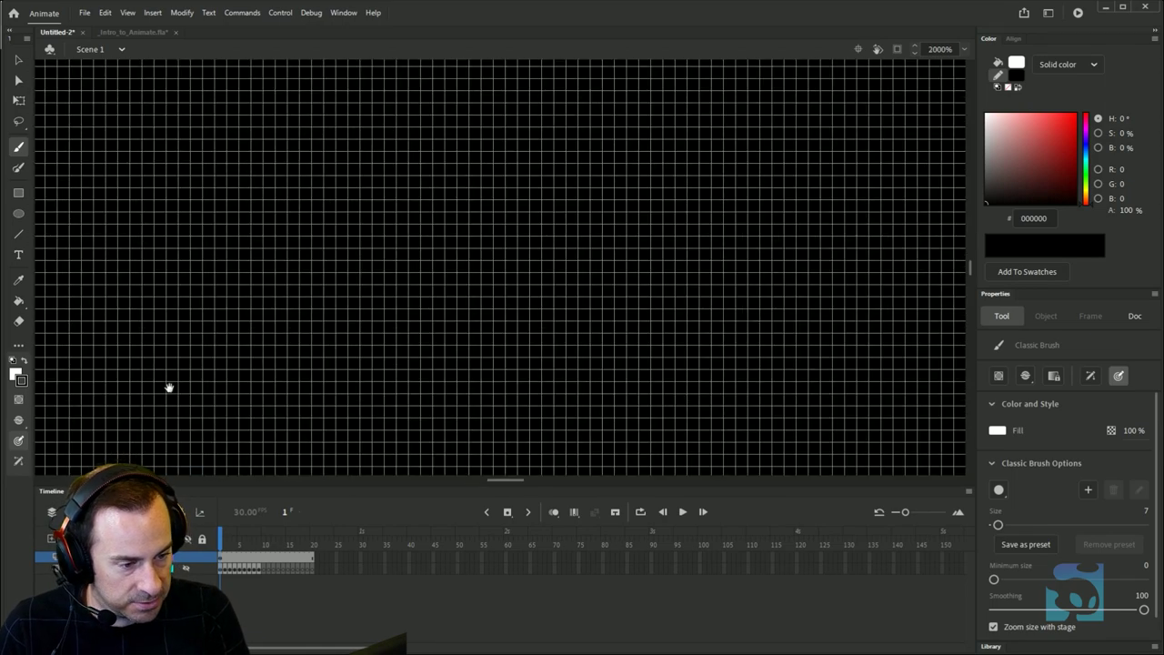
pyautogui.moveTo(168, 389); pyautogui.dragTo(683, 158)
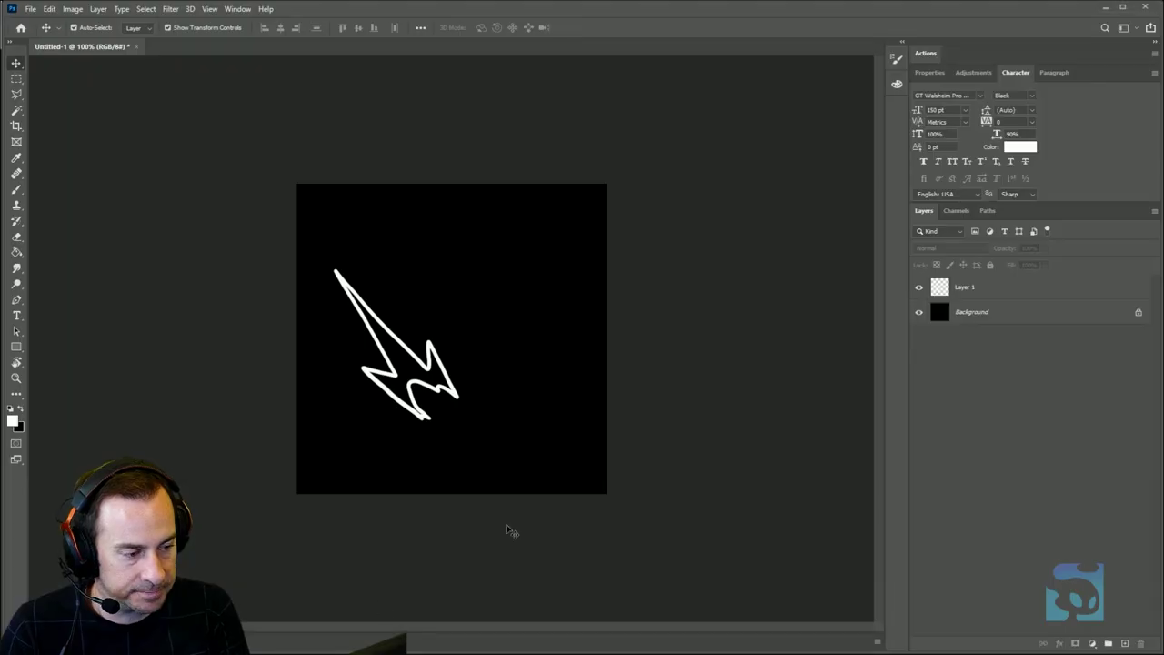
# In Photoshop at 1600%, erase part of the bolt stroke's right edge on Layer 1.
pyautogui.hotkey('ctrl', '1')
pyautogui.scroll(10, 415, 388)
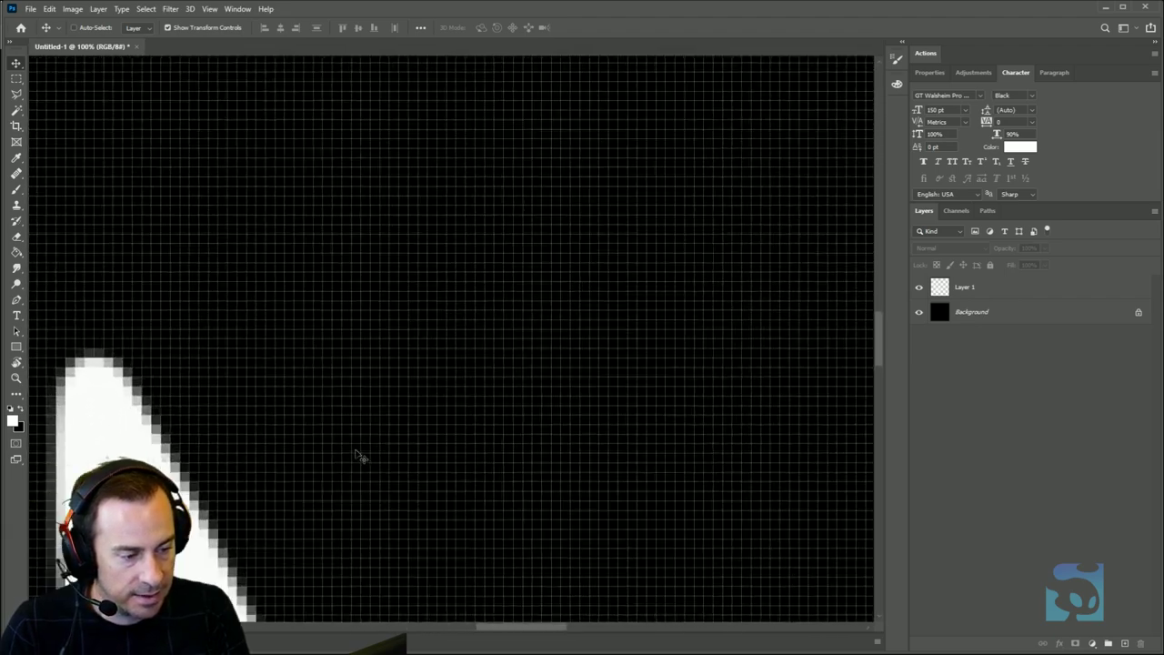
pyautogui.moveTo(354, 483); pyautogui.dragTo(634, 229)
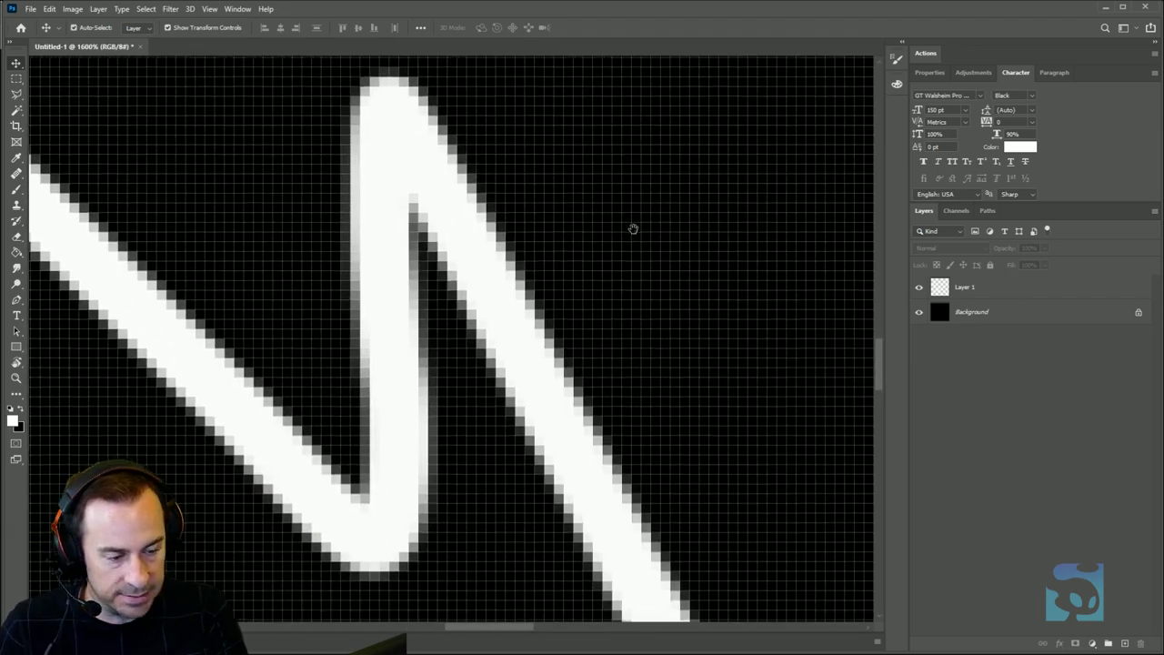
pyautogui.press('e')
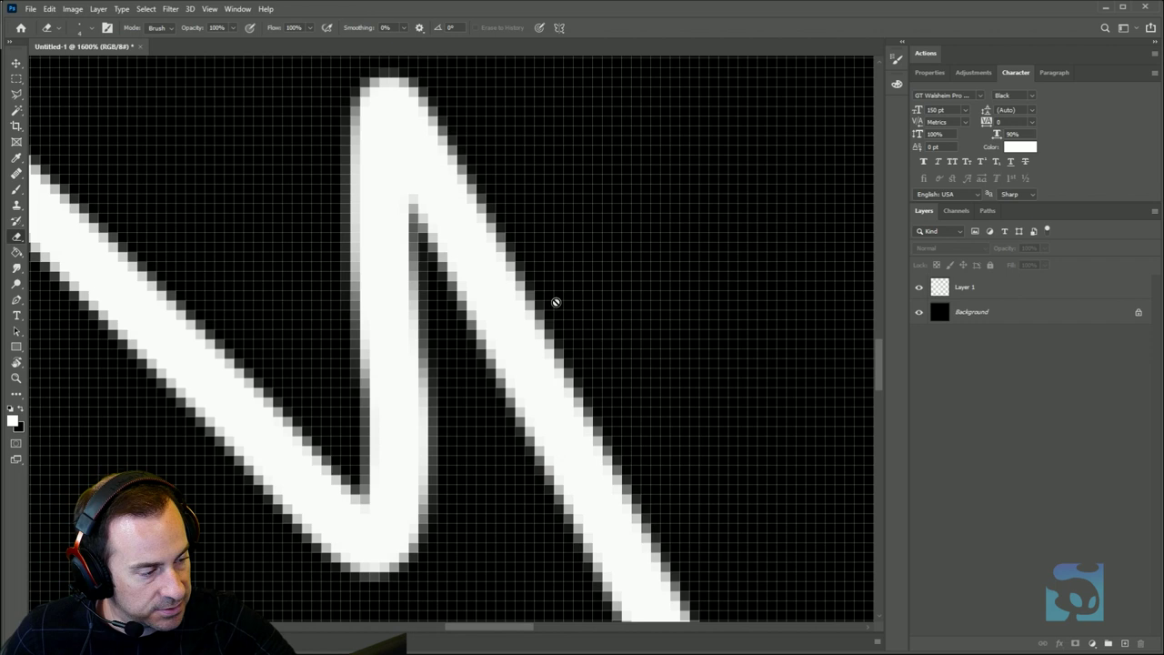
pyautogui.click(989, 292)
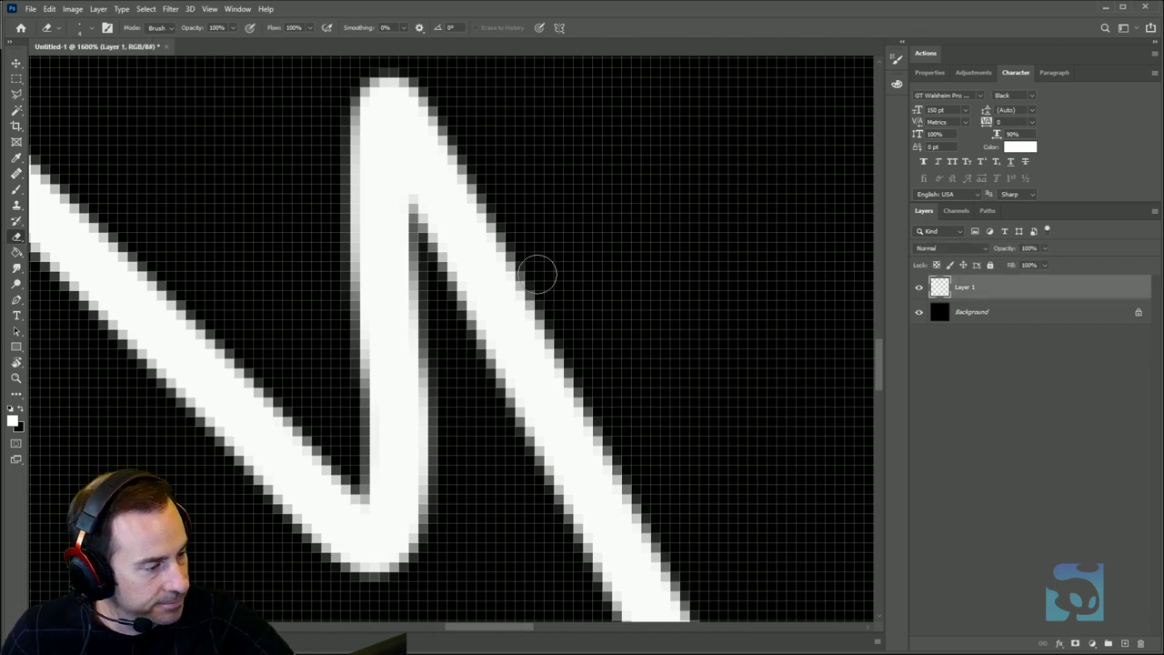
pyautogui.moveTo(537, 270)
pyautogui.mouseDown()
pyautogui.moveTo(545, 352)
pyautogui.moveTo(625, 442)
pyautogui.moveTo(579, 388)
pyautogui.moveTo(553, 289)
pyautogui.moveTo(601, 394)
pyautogui.moveTo(537, 263)
pyautogui.moveTo(499, 238)
pyautogui.moveTo(465, 165)
pyautogui.moveTo(507, 245)
pyautogui.moveTo(471, 155)
pyautogui.moveTo(524, 259)
pyautogui.moveTo(485, 207)
pyautogui.moveTo(488, 150)
pyautogui.mouseUp()
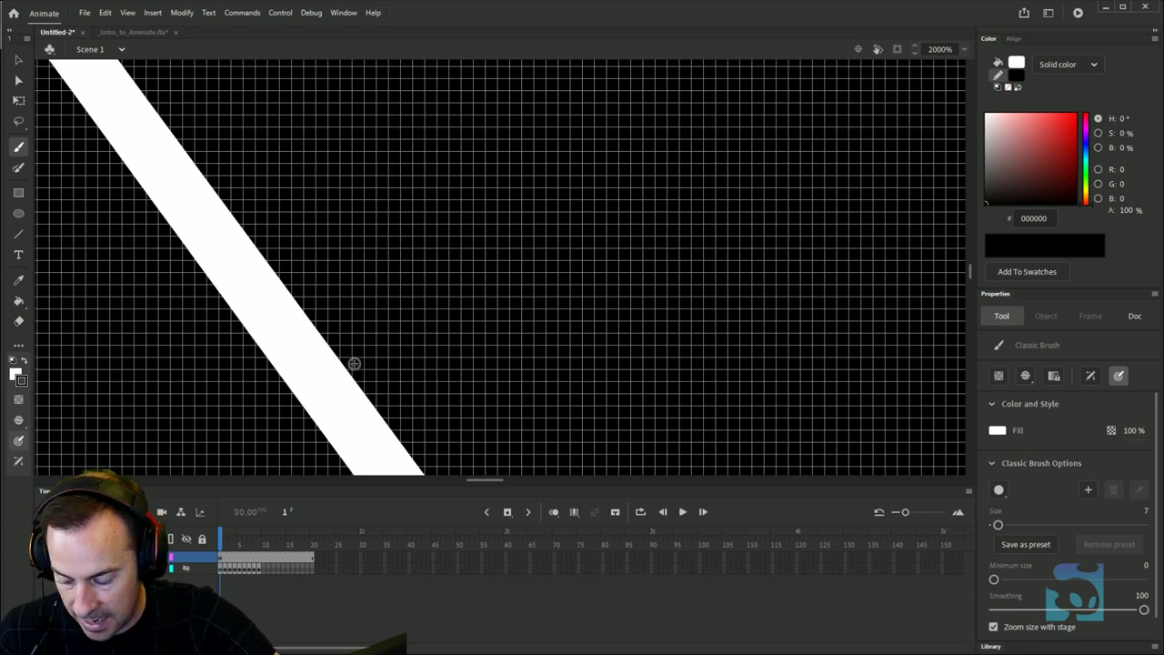
pyautogui.press('e')
pyautogui.moveTo(330, 326)
pyautogui.mouseDown()
pyautogui.moveTo(399, 222)
pyautogui.moveTo(459, 241)
pyautogui.mouseUp()
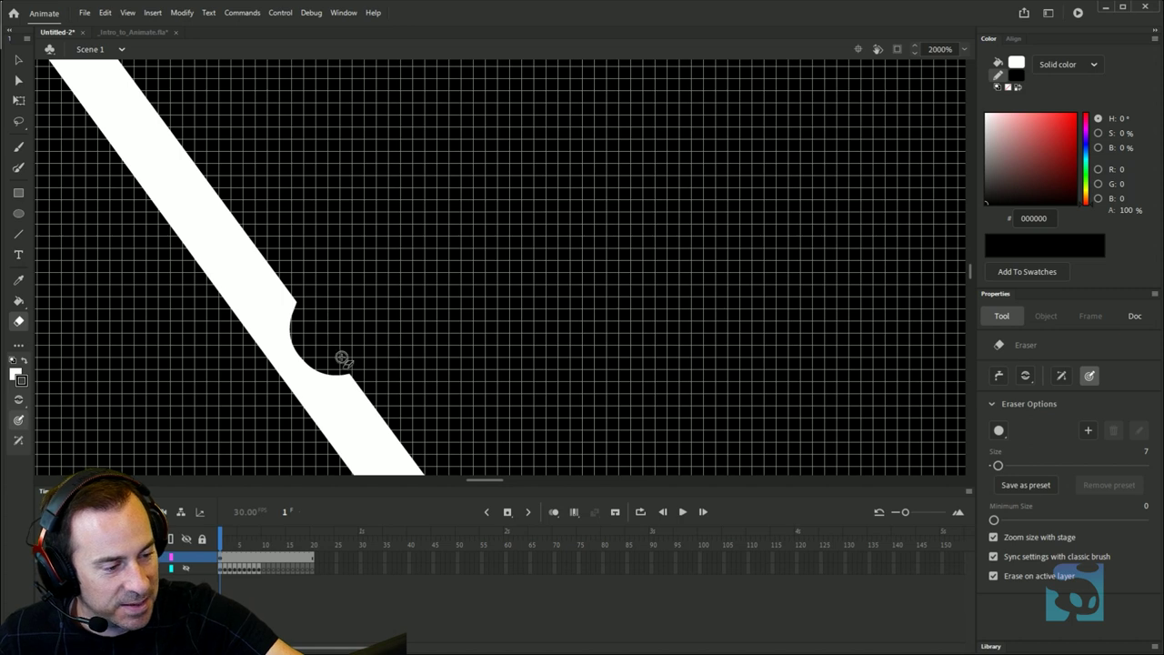
pyautogui.moveTo(341, 357)
pyautogui.mouseDown()
pyautogui.moveTo(338, 346)
pyautogui.moveTo(373, 405)
pyautogui.moveTo(337, 382)
pyautogui.mouseUp()
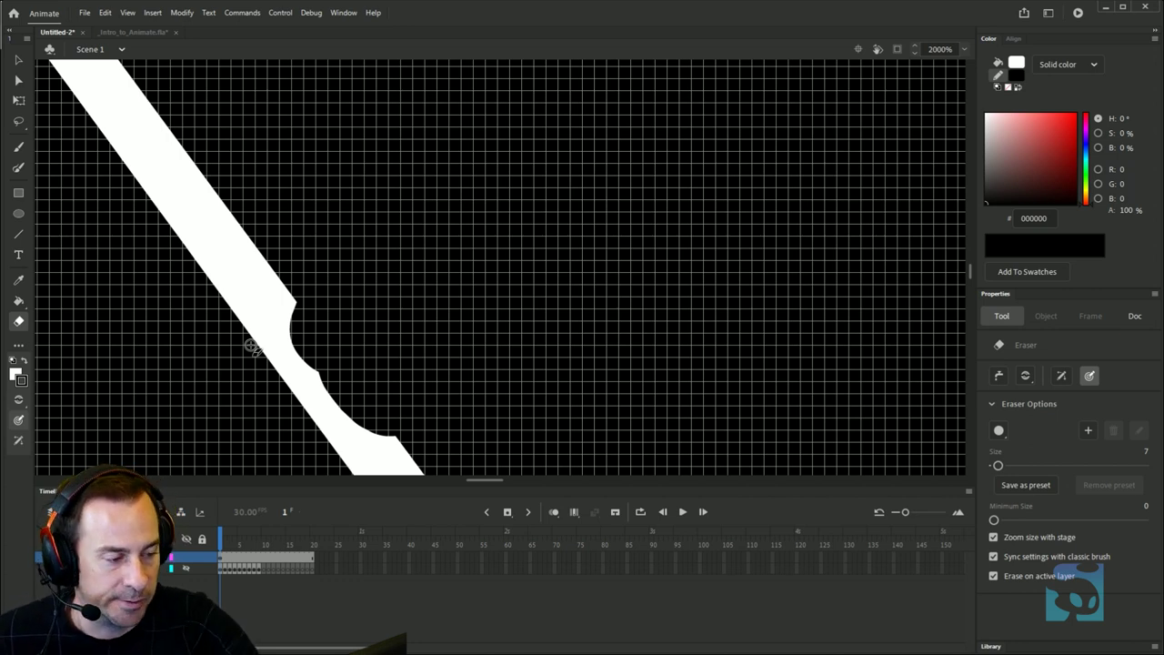
pyautogui.hotkey('ctrl', 'z')
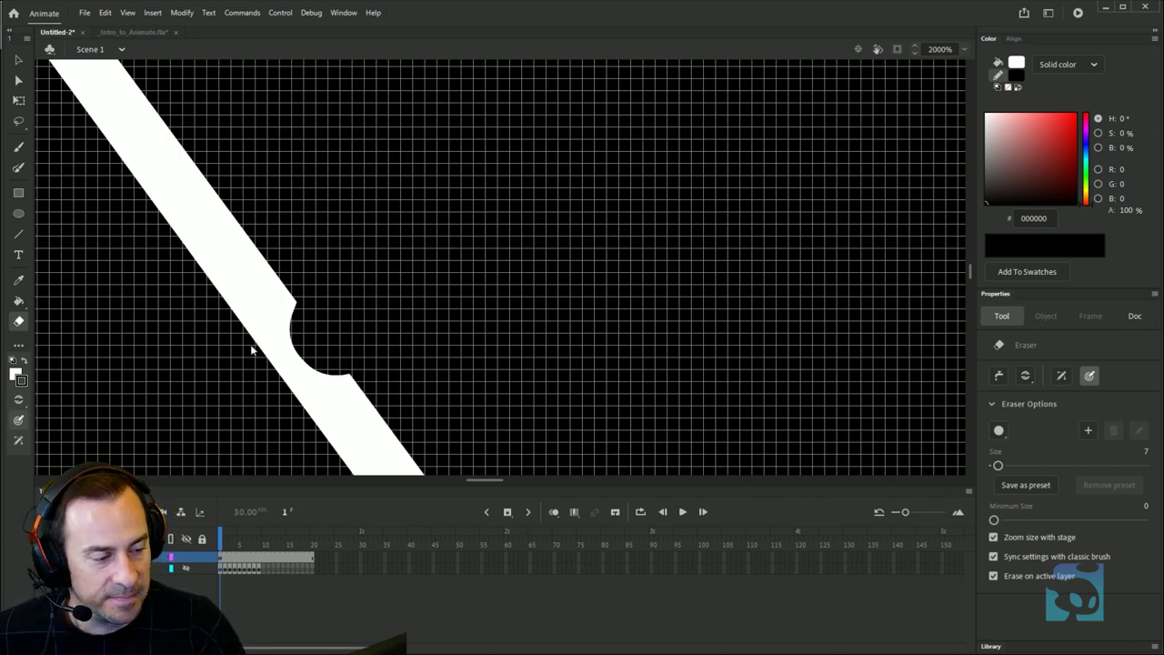
pyautogui.hotkey('ctrl', 'z')
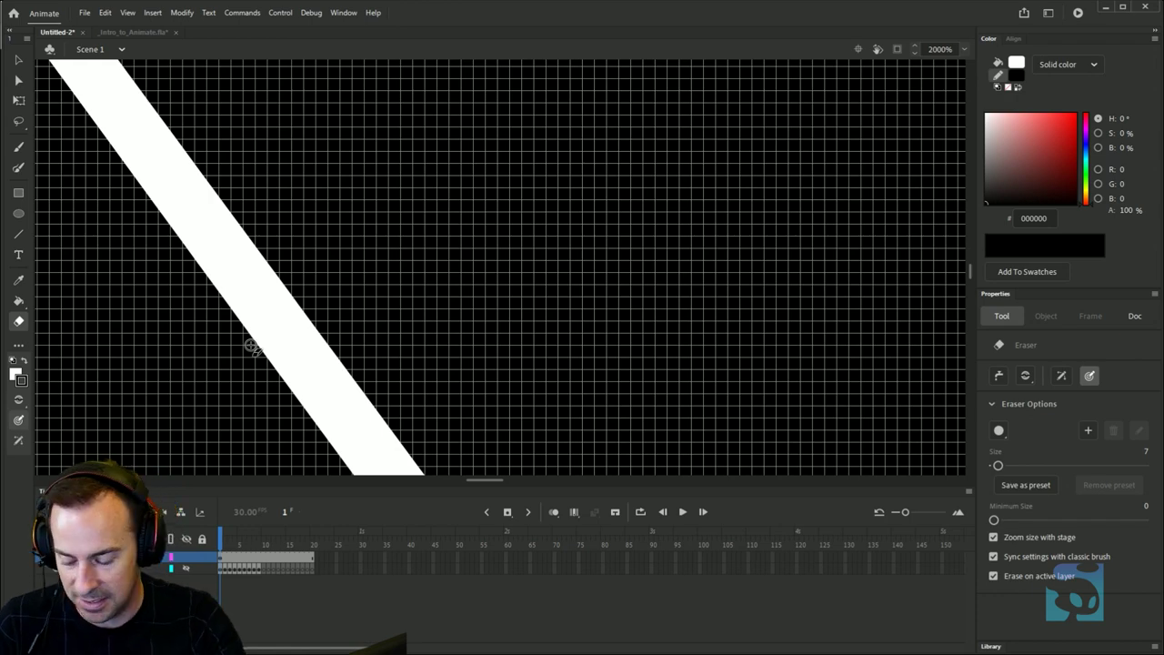
pyautogui.scroll(-6, 251, 346)
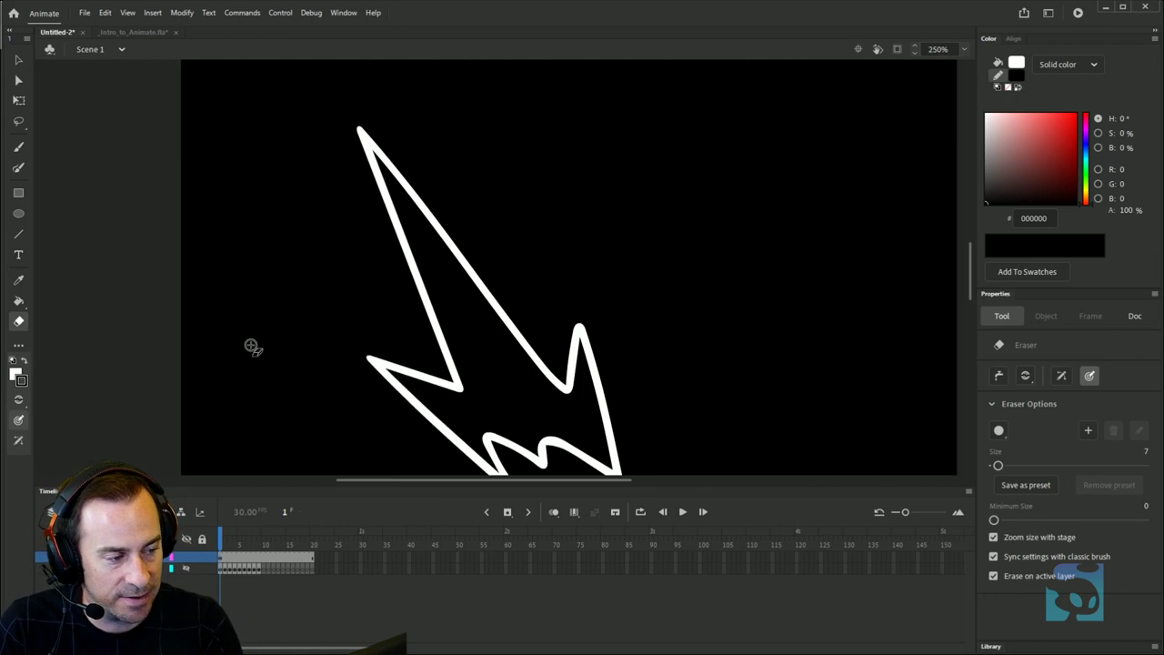
# Fill the bolt outline solid white with the Paint Bucket, then select the white shape.
pyautogui.press('v')
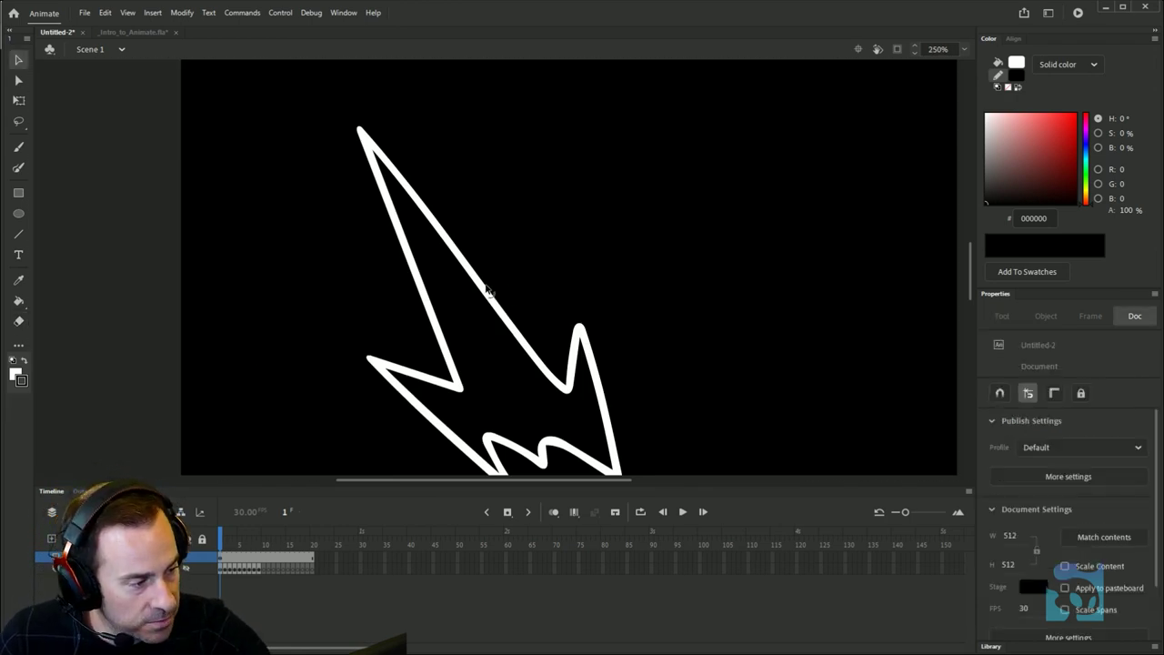
pyautogui.press('k')
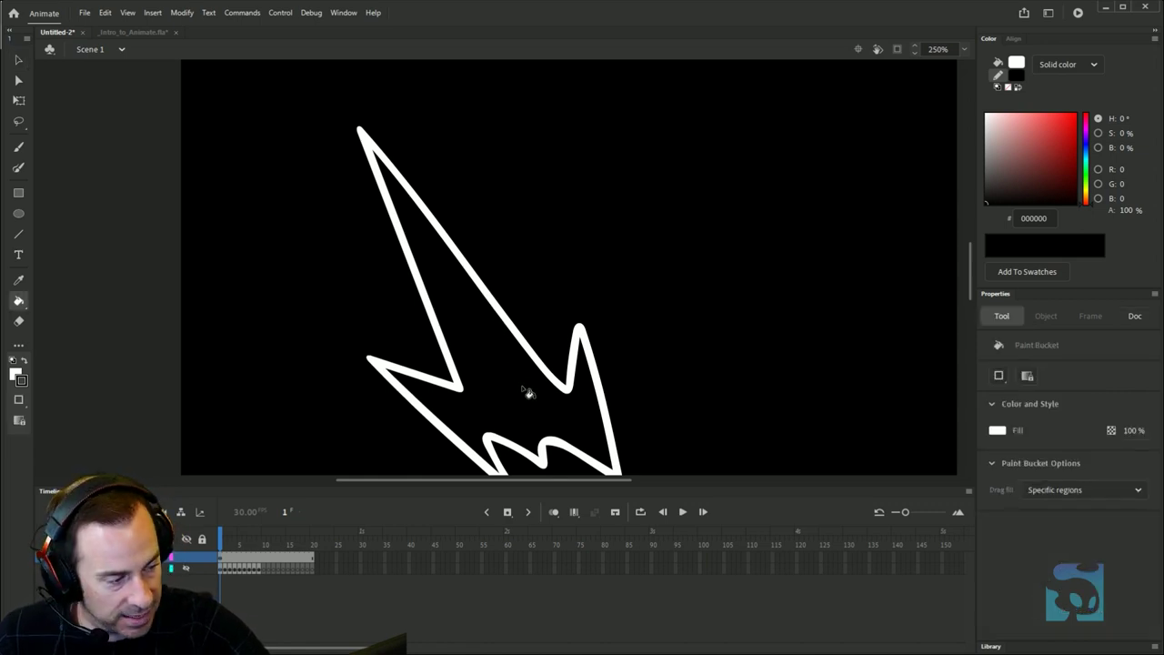
pyautogui.click(540, 420)
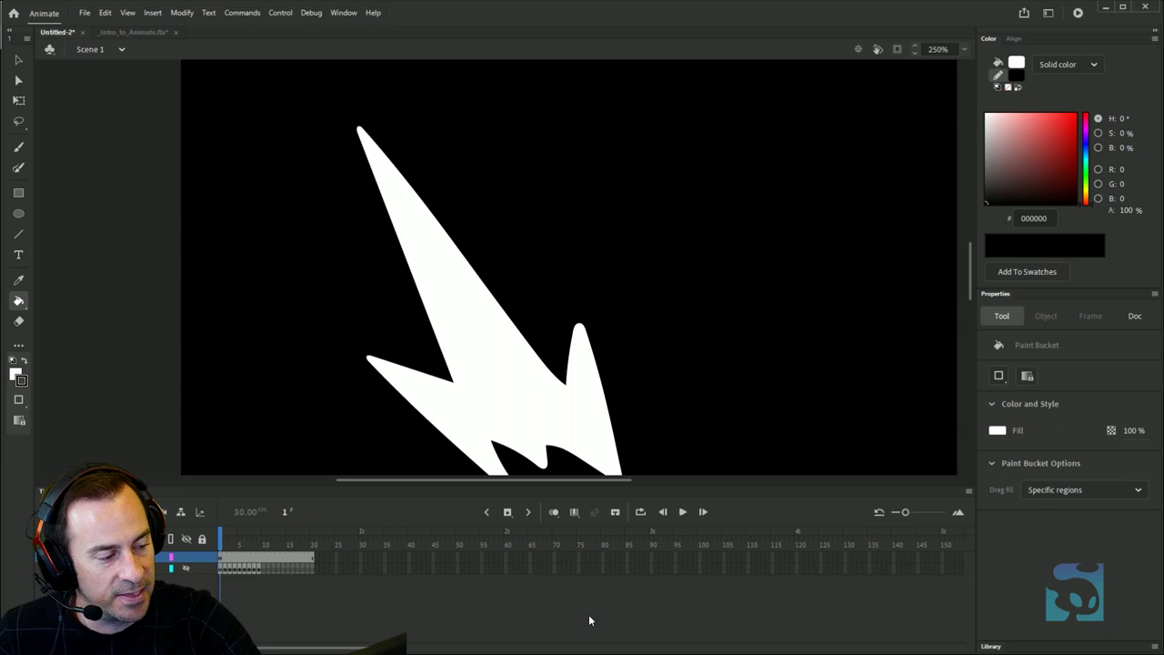
pyautogui.press('v')
pyautogui.click(519, 351)
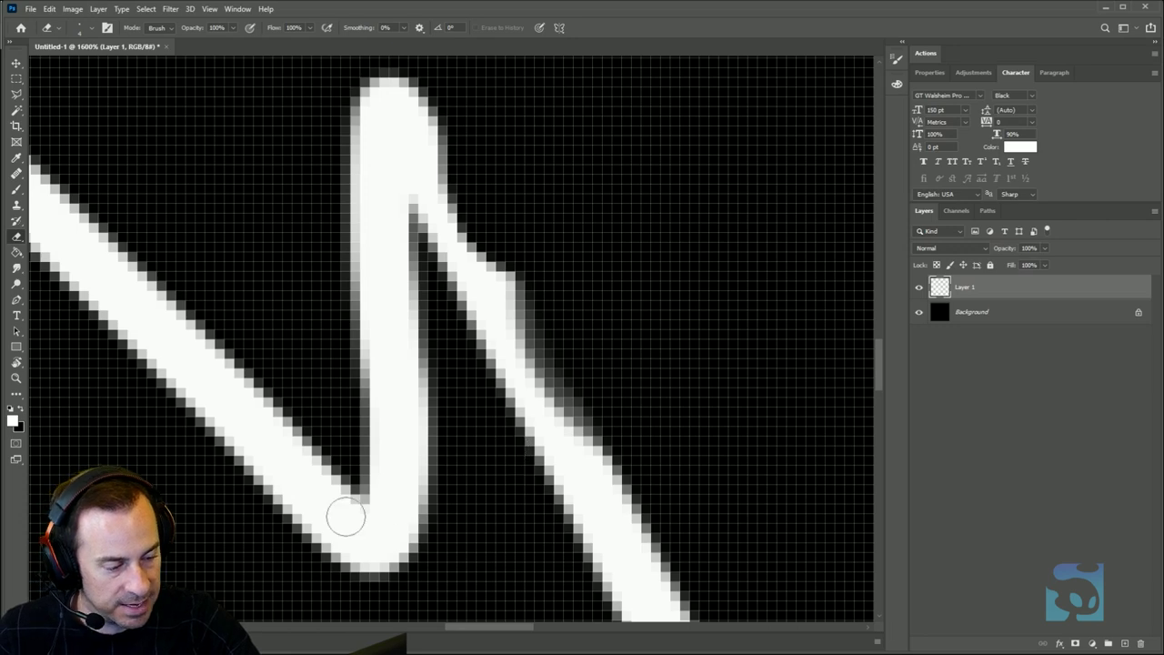
# In Photoshop, fill the black gap between the white strokes with white.
pyautogui.press('g')
pyautogui.click(511, 566)
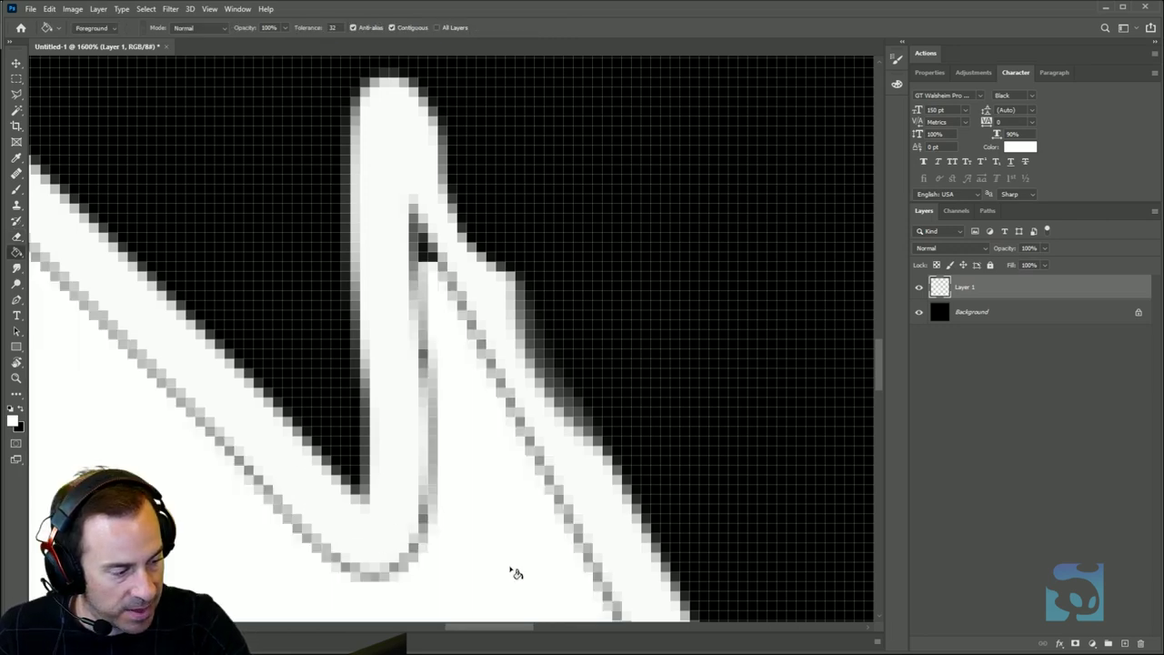
pyautogui.press('v')
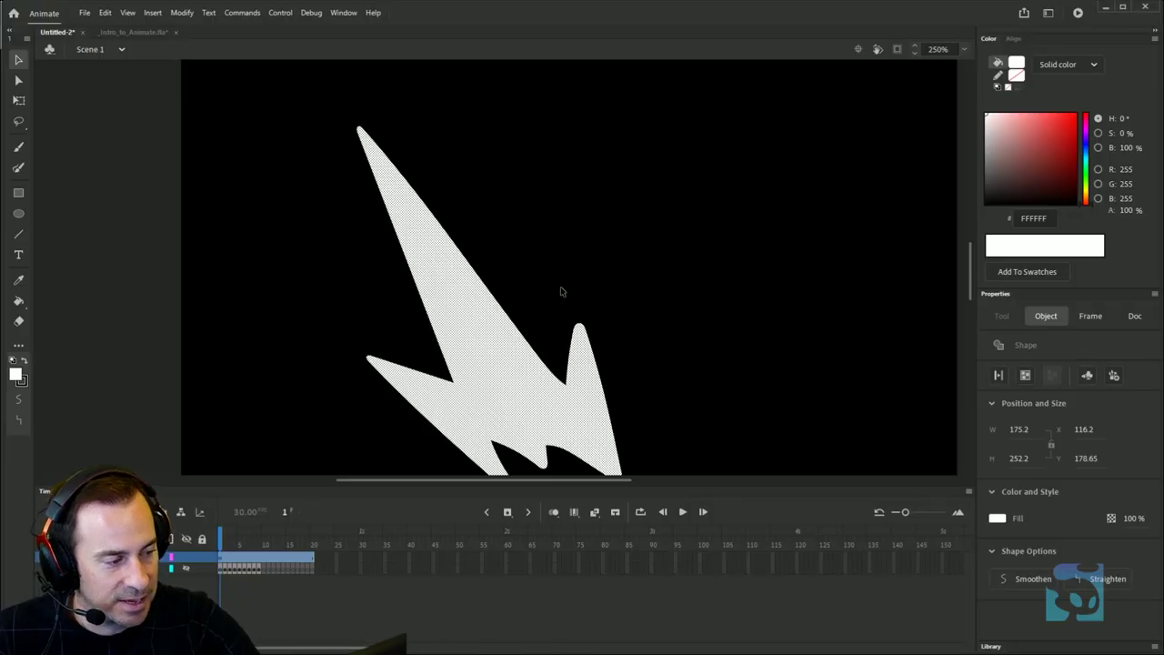
# Deselect the bolt, then set the brush stroke to blue and the fill to yellow FFFF00.
pyautogui.click(563, 299)
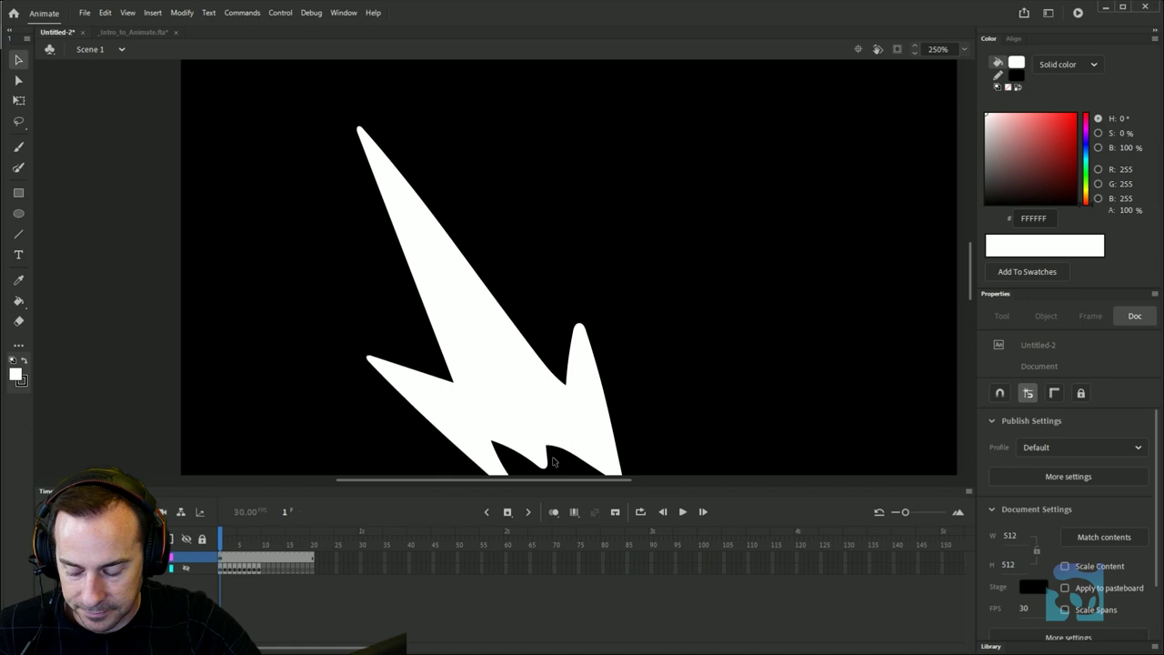
pyautogui.press('b')
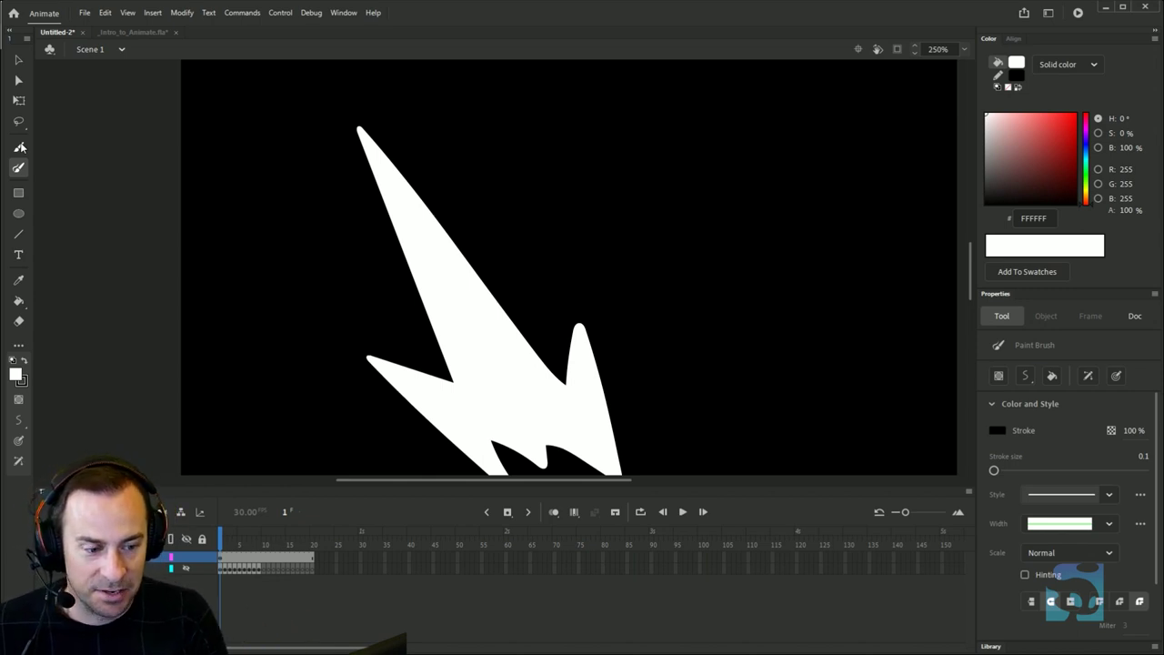
pyautogui.click(22, 380)
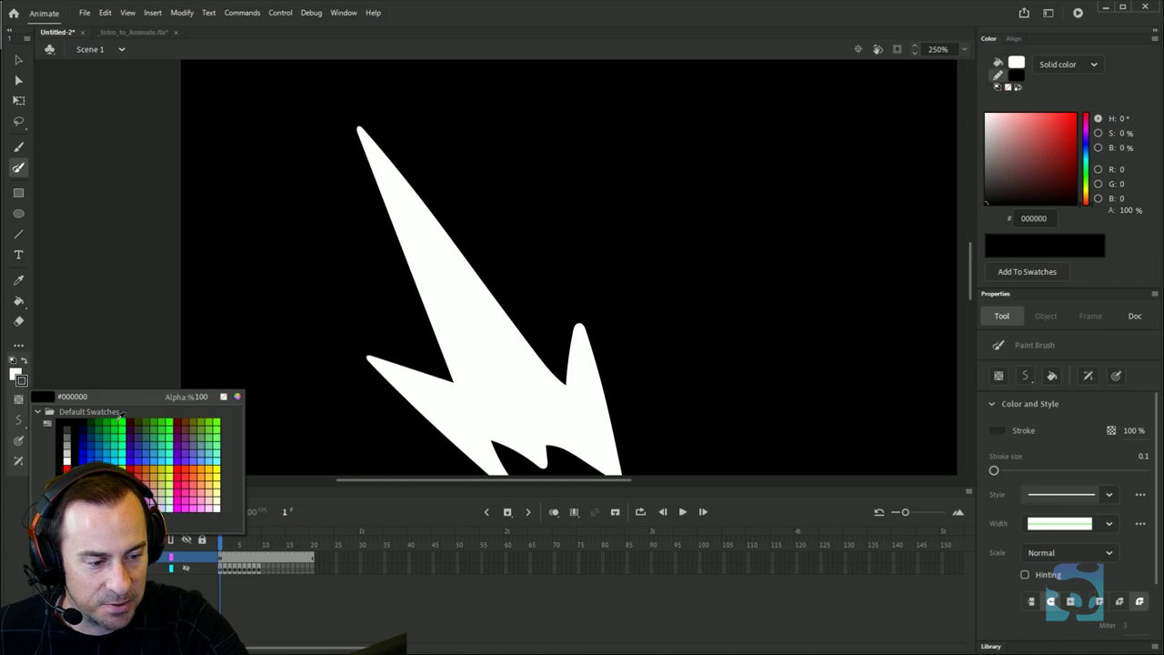
pyautogui.press('Escape')
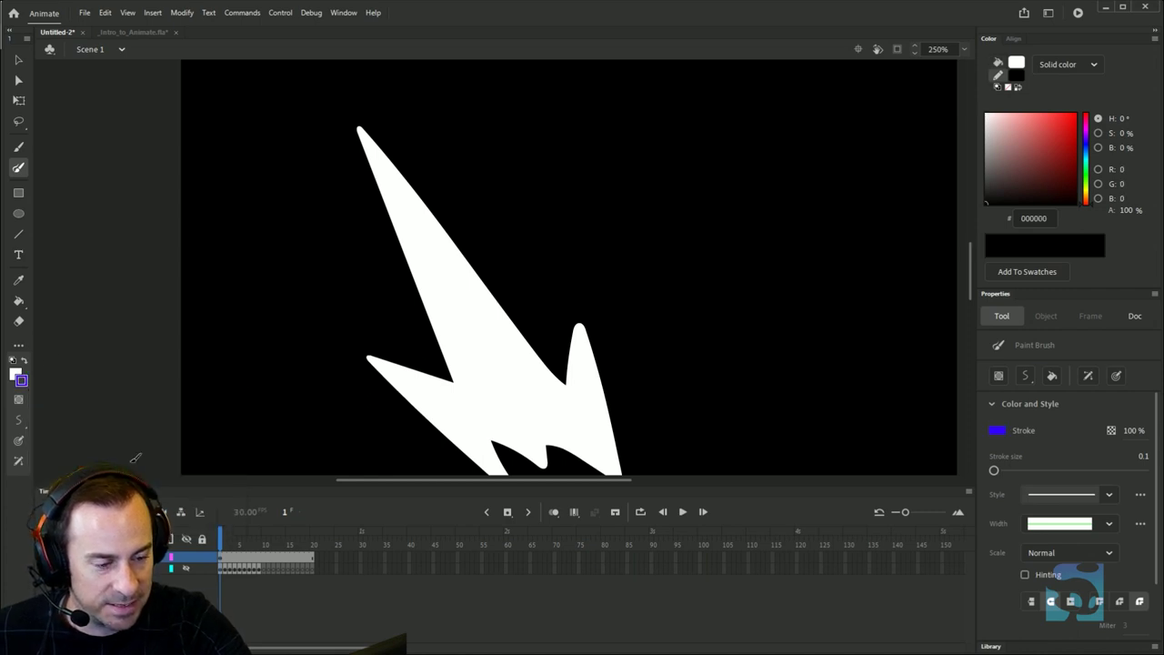
pyautogui.click(14, 374)
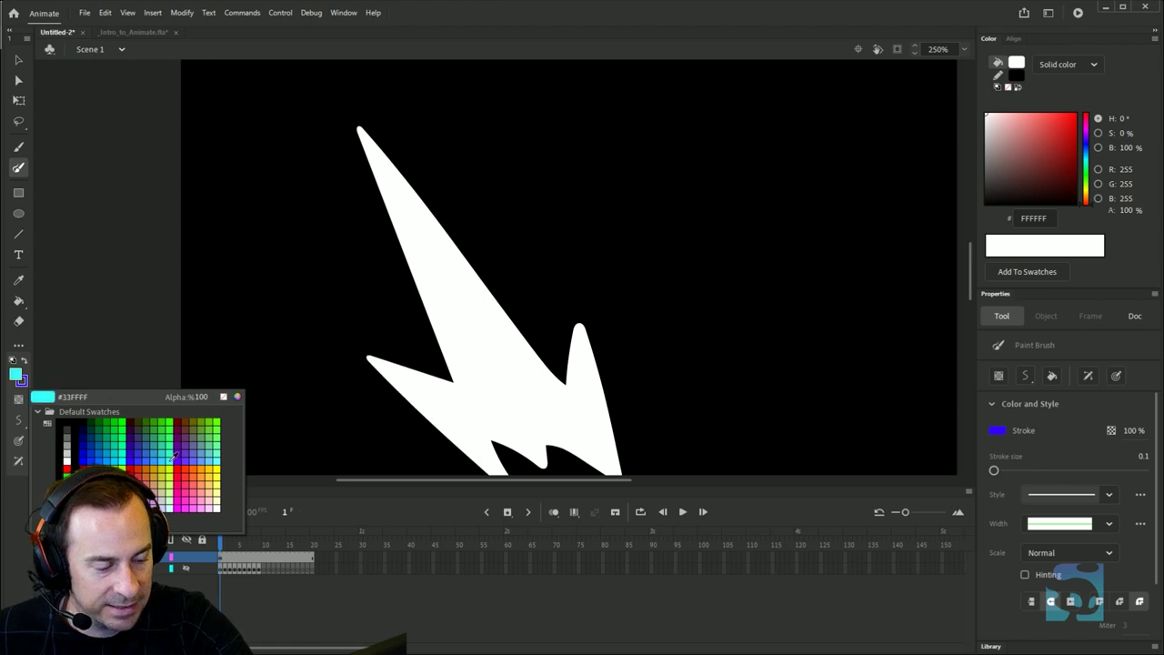
pyautogui.click(216, 465)
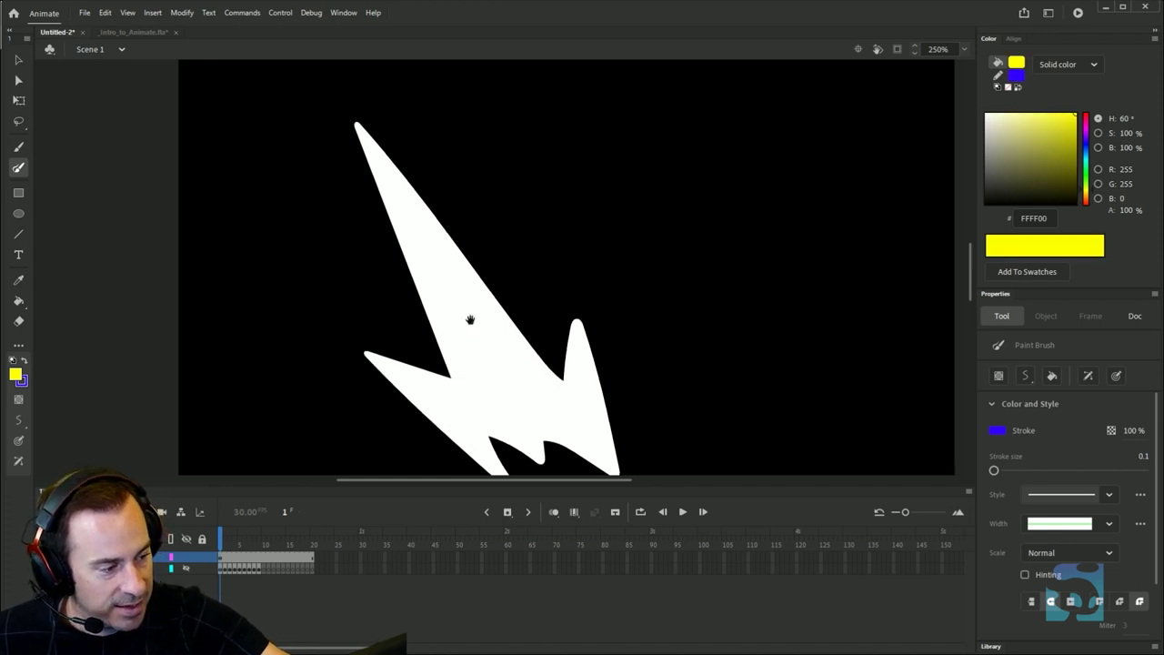
# Pan over the white bolt and brush a thin blue line along its lower-left inner edge.
pyautogui.moveTo(456, 417)
pyautogui.mouseDown()
pyautogui.moveTo(371, 305)
pyautogui.moveTo(430, 329)
pyautogui.moveTo(421, 253)
pyautogui.moveTo(349, 105)
pyautogui.moveTo(461, 285)
pyautogui.moveTo(550, 329)
pyautogui.moveTo(582, 435)
pyautogui.mouseUp()
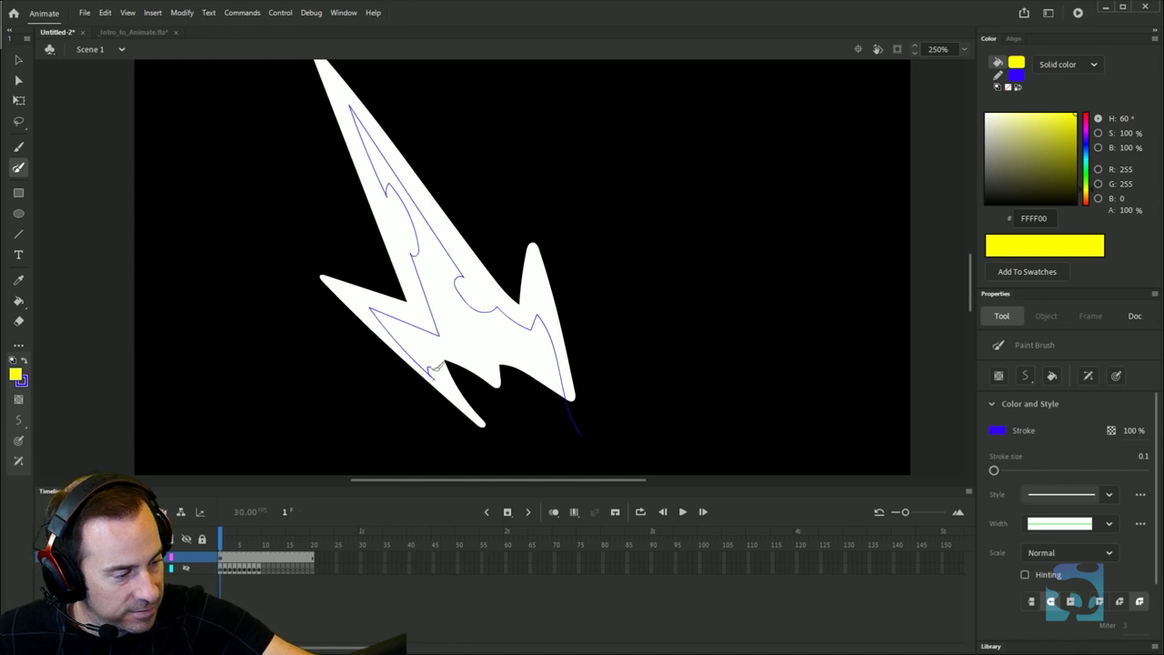
pyautogui.moveTo(433, 371); pyautogui.dragTo(482, 420)
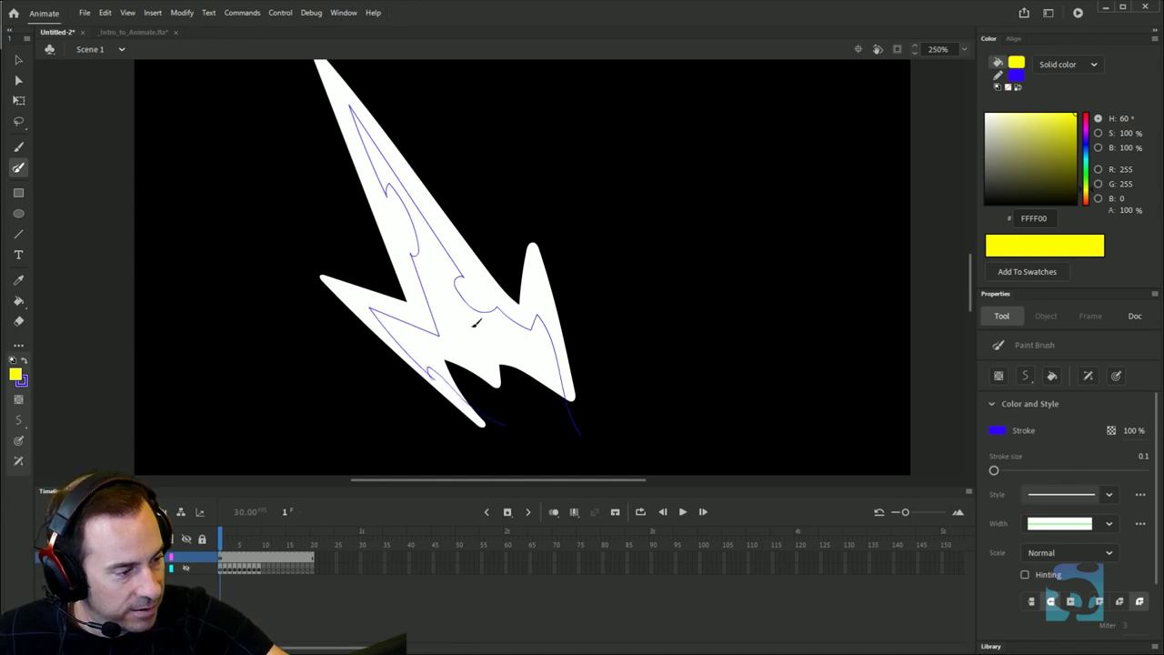
# Draw a small oval stroke, then paint the bolt's outer band and the inner oval yellow.
pyautogui.moveTo(462, 313)
pyautogui.mouseDown()
pyautogui.moveTo(486, 371)
pyautogui.moveTo(468, 316)
pyautogui.mouseUp()
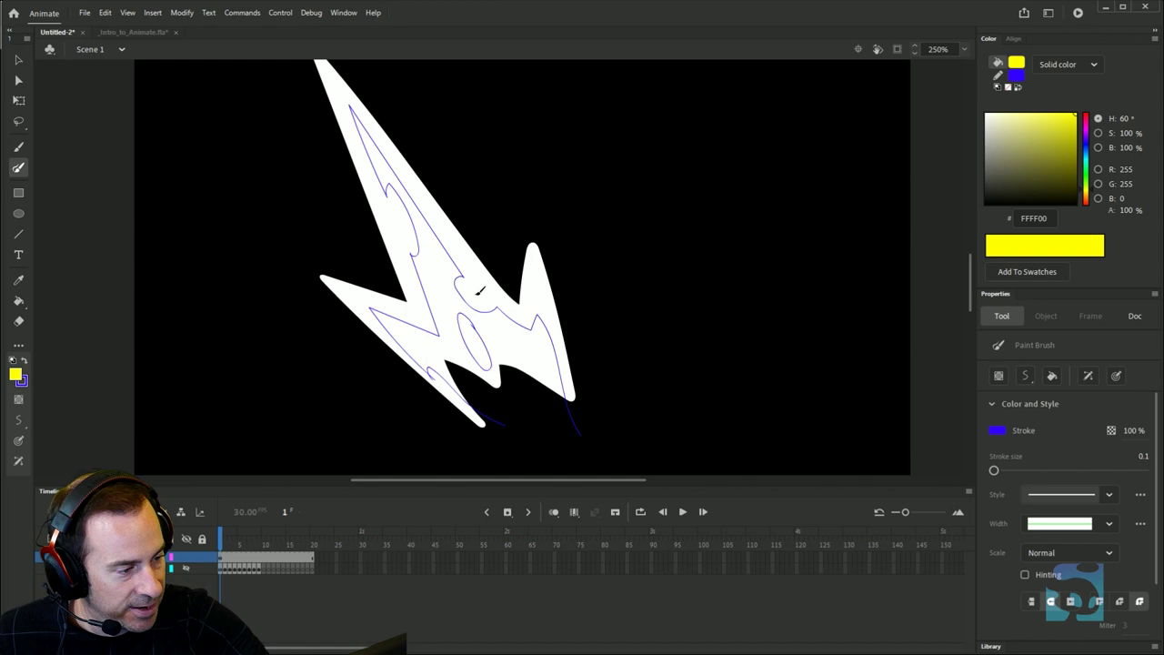
pyautogui.press('k')
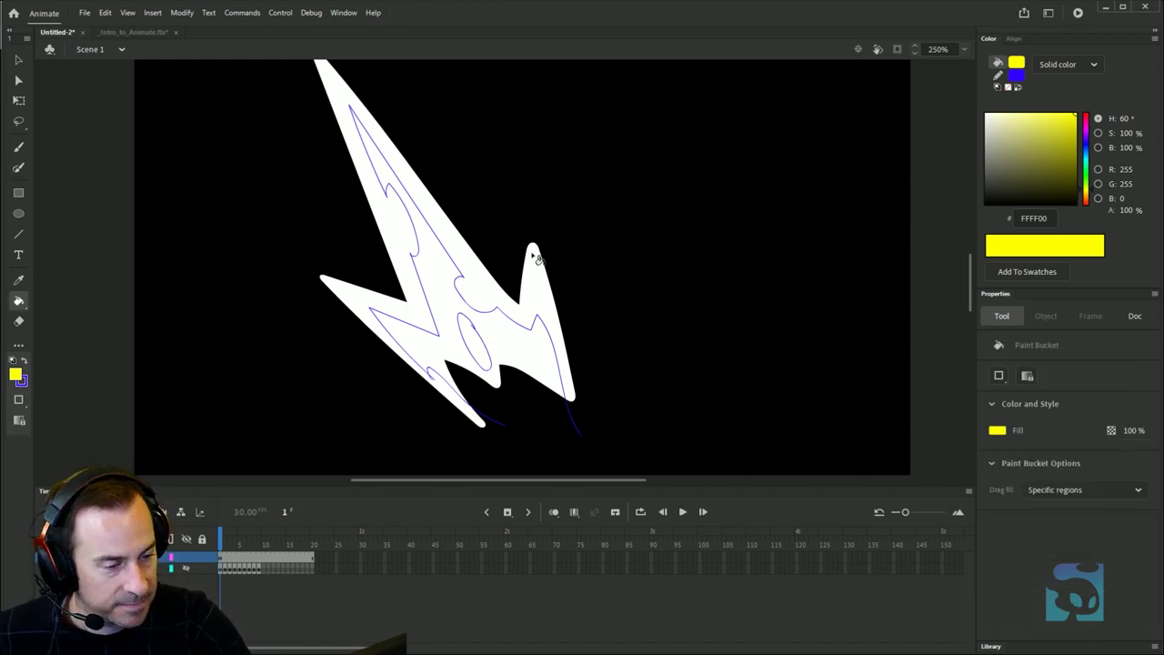
pyautogui.click(516, 346)
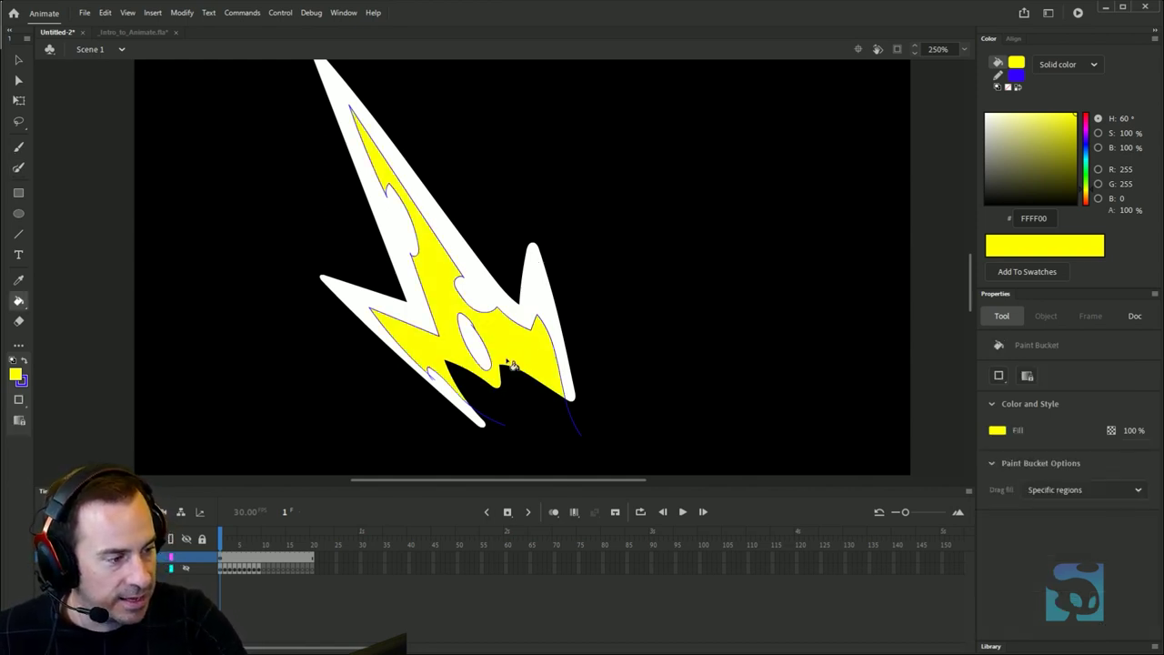
pyautogui.hotkey('ctrl', 'z')
pyautogui.click(542, 312)
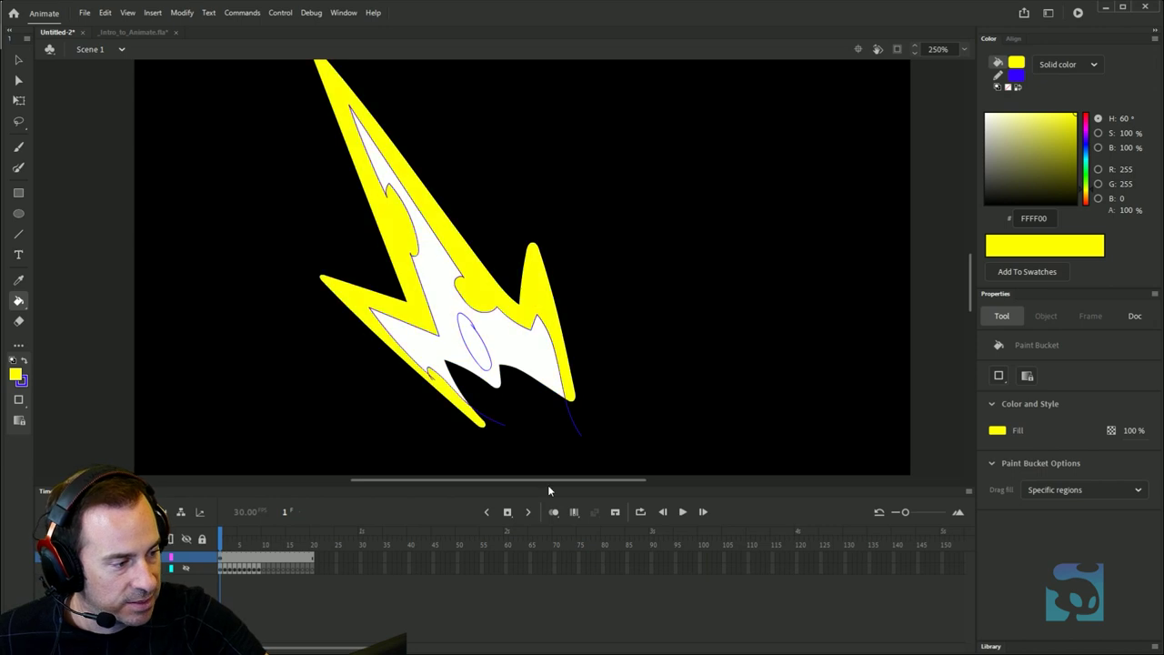
pyautogui.moveTo(620, 292); pyautogui.dragTo(636, 344)
pyautogui.click(491, 407)
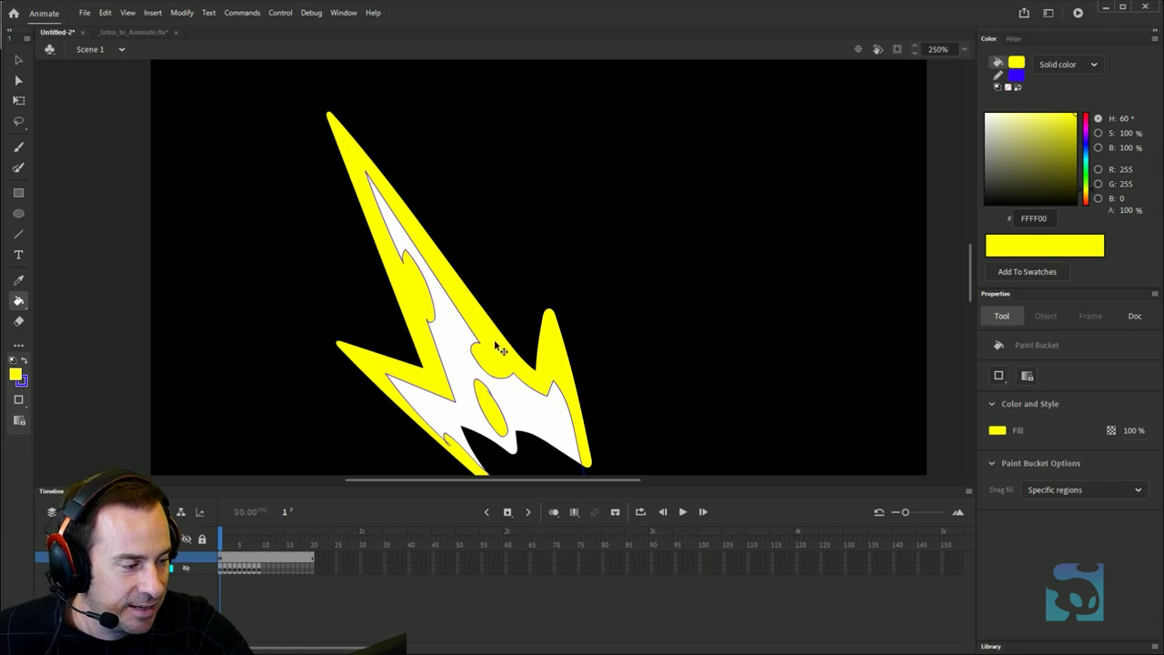
# Delete the blue outline stroke and zoom in on the bolt's lower tip.
pyautogui.press('v')
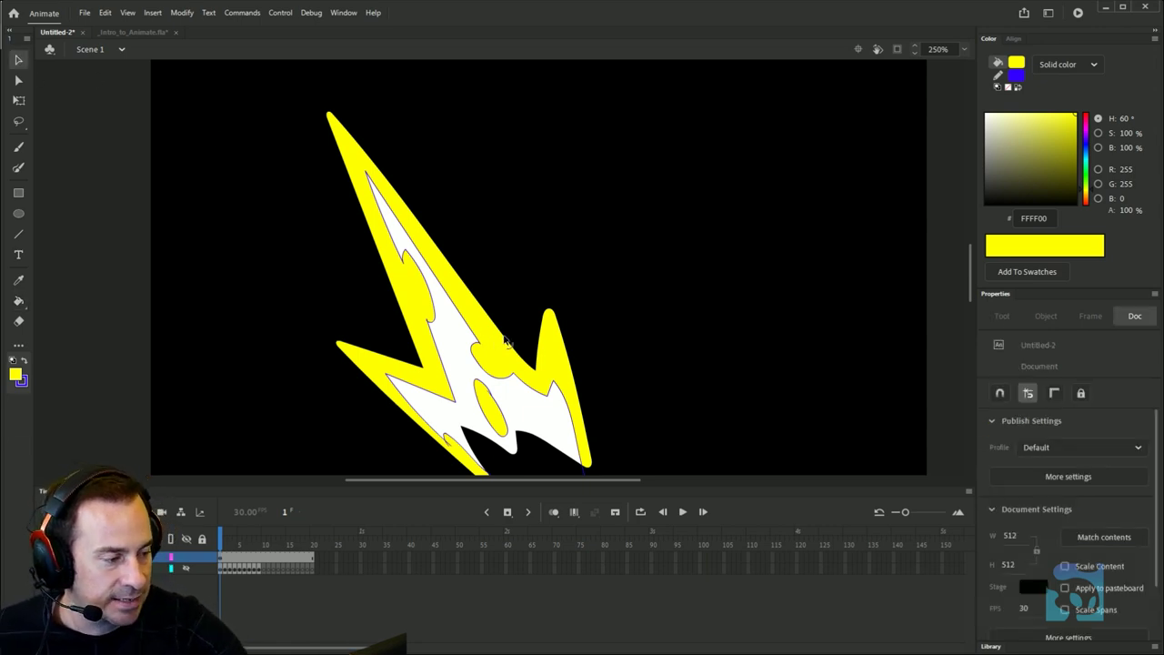
pyautogui.doubleClick(509, 380)
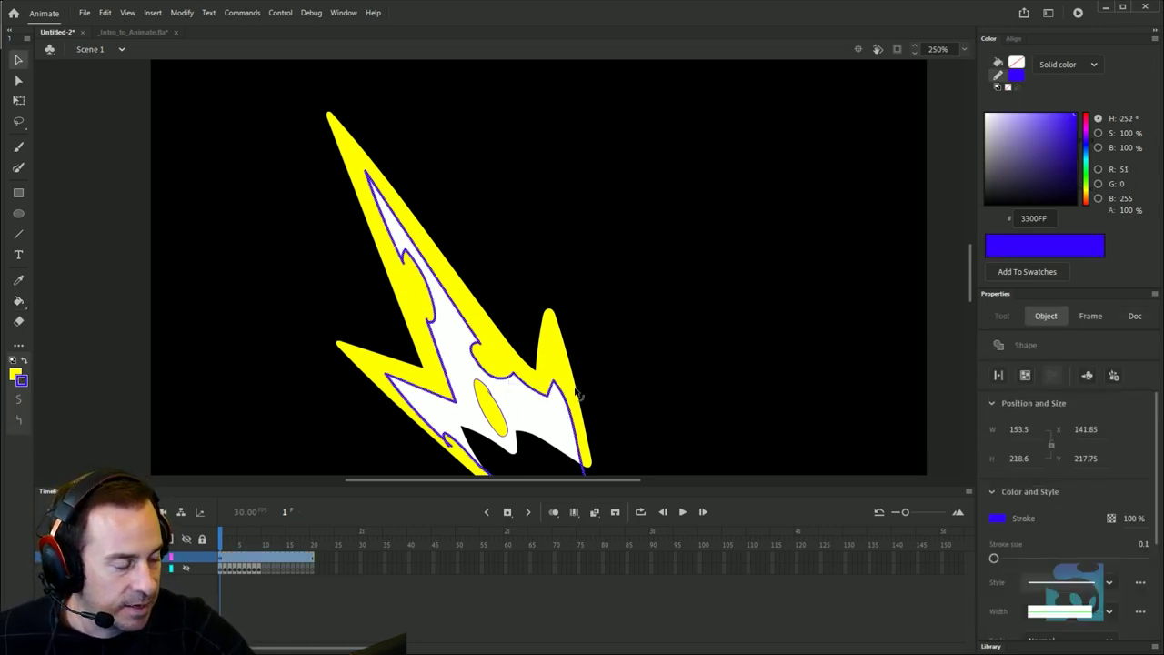
pyautogui.moveTo(633, 415)
pyautogui.mouseDown()
pyautogui.moveTo(610, 334)
pyautogui.moveTo(615, 378)
pyautogui.mouseUp()
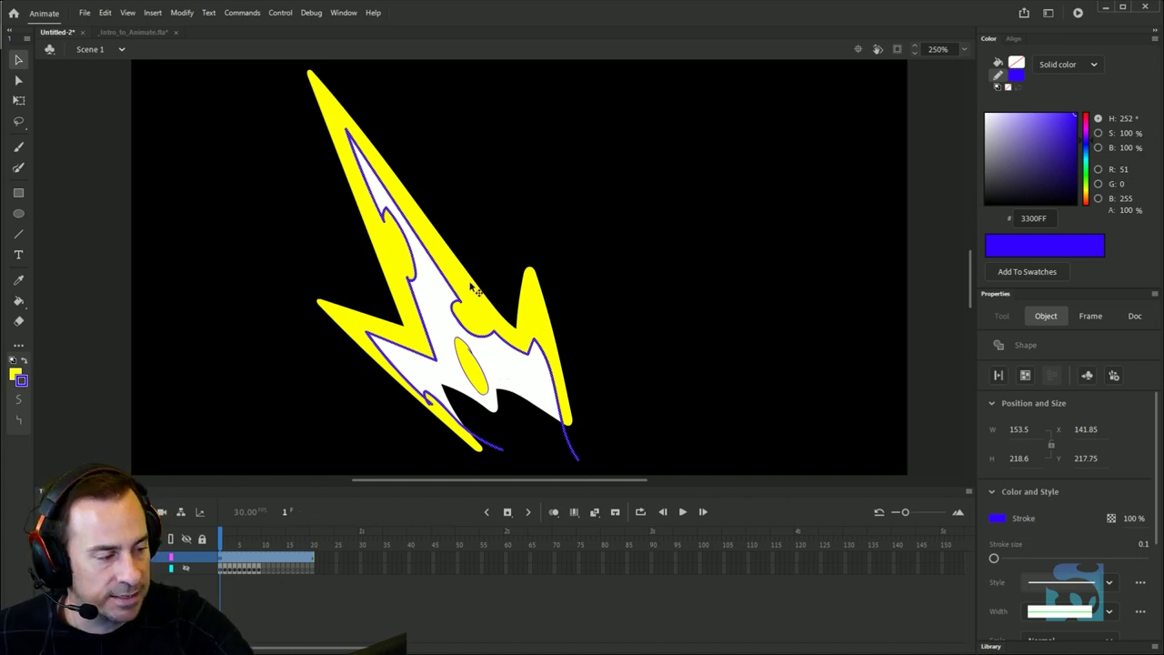
pyautogui.press('Escape')
pyautogui.doubleClick(497, 336)
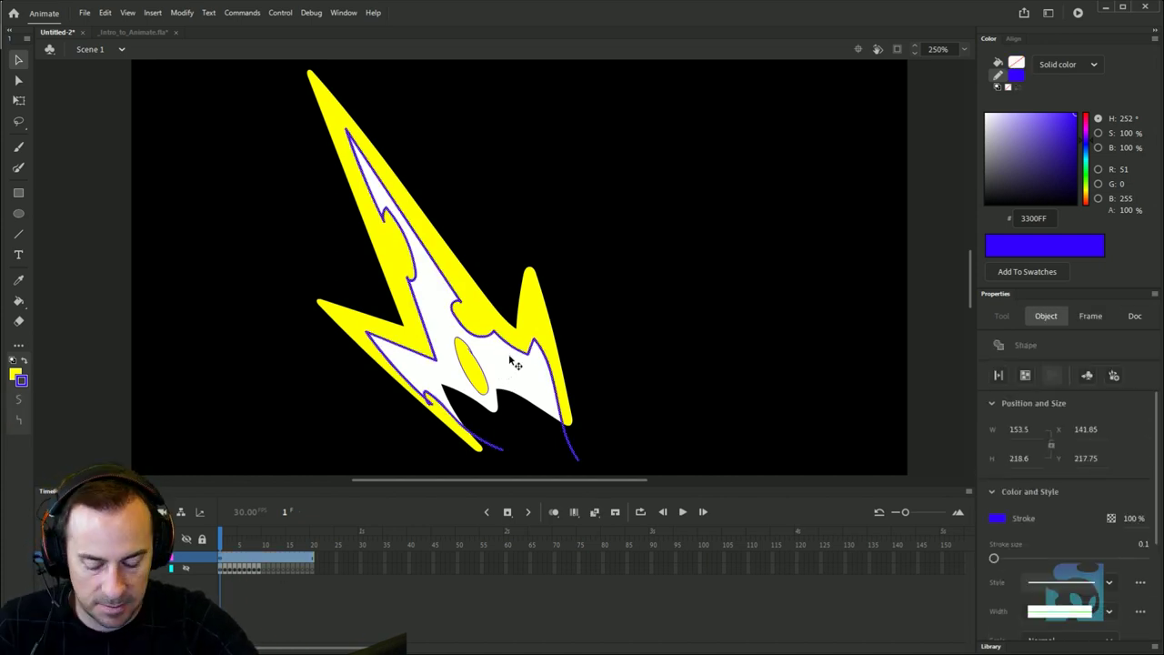
pyautogui.press('Delete')
pyautogui.press('z')
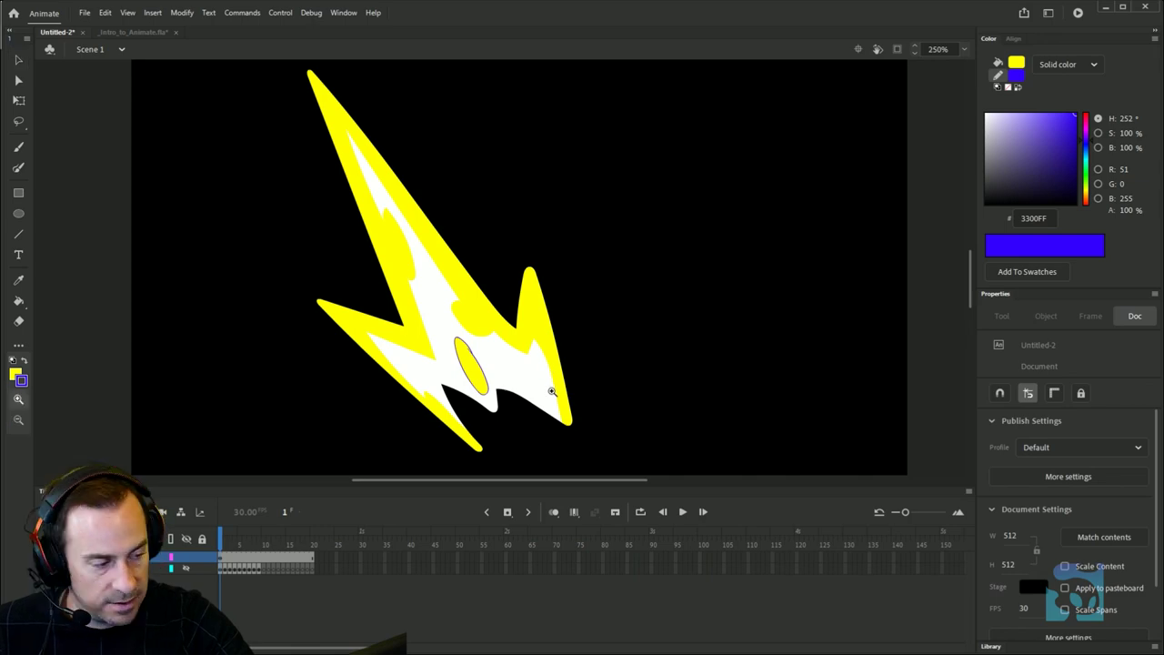
pyautogui.click(555, 393)
# Zoom in closer on the lower tip and restore the deleted blue outline stroke.
pyautogui.click(522, 296)
pyautogui.press('v')
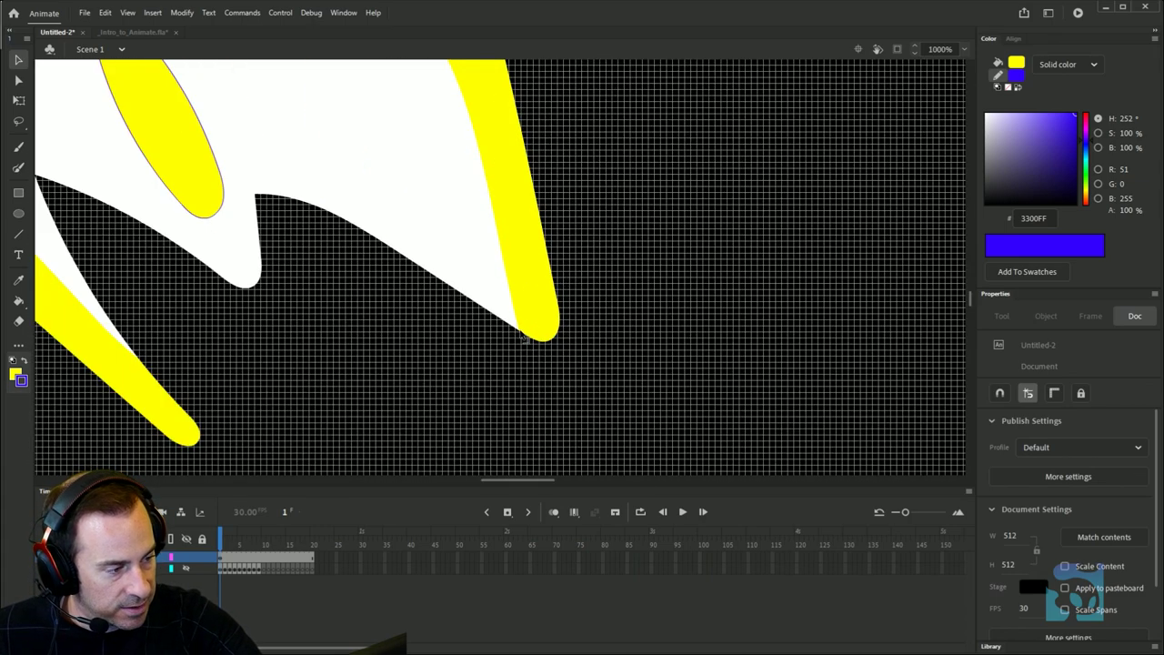
pyautogui.hotkey('ctrl', 'z')
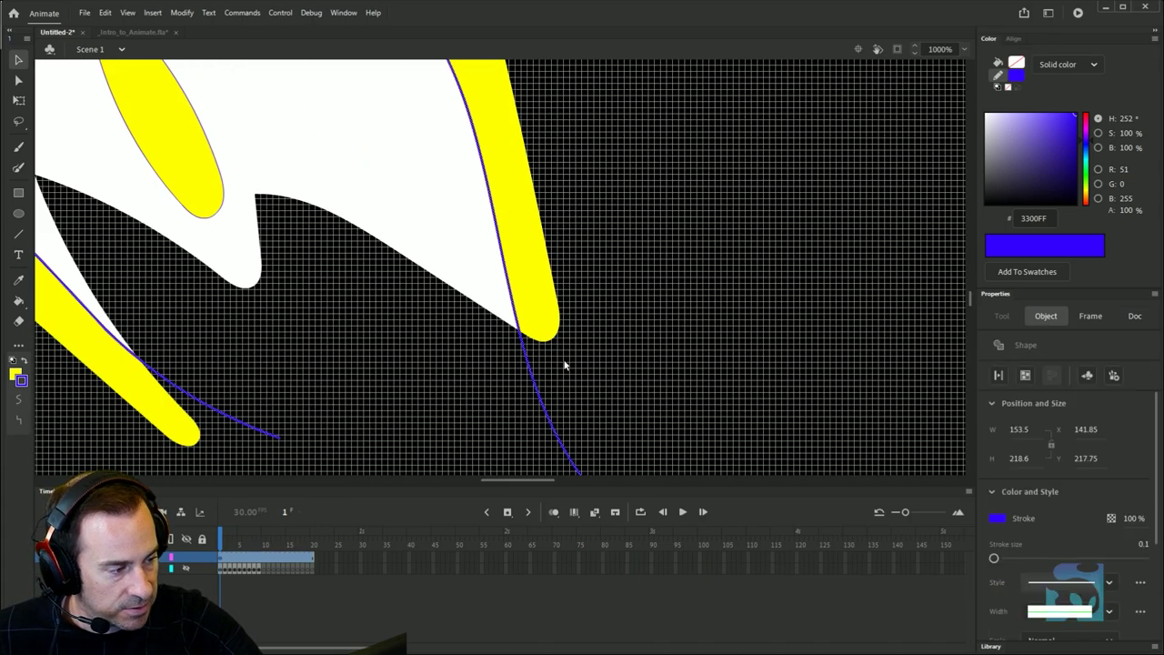
pyautogui.click(564, 364)
pyautogui.scroll(3, 536, 224)
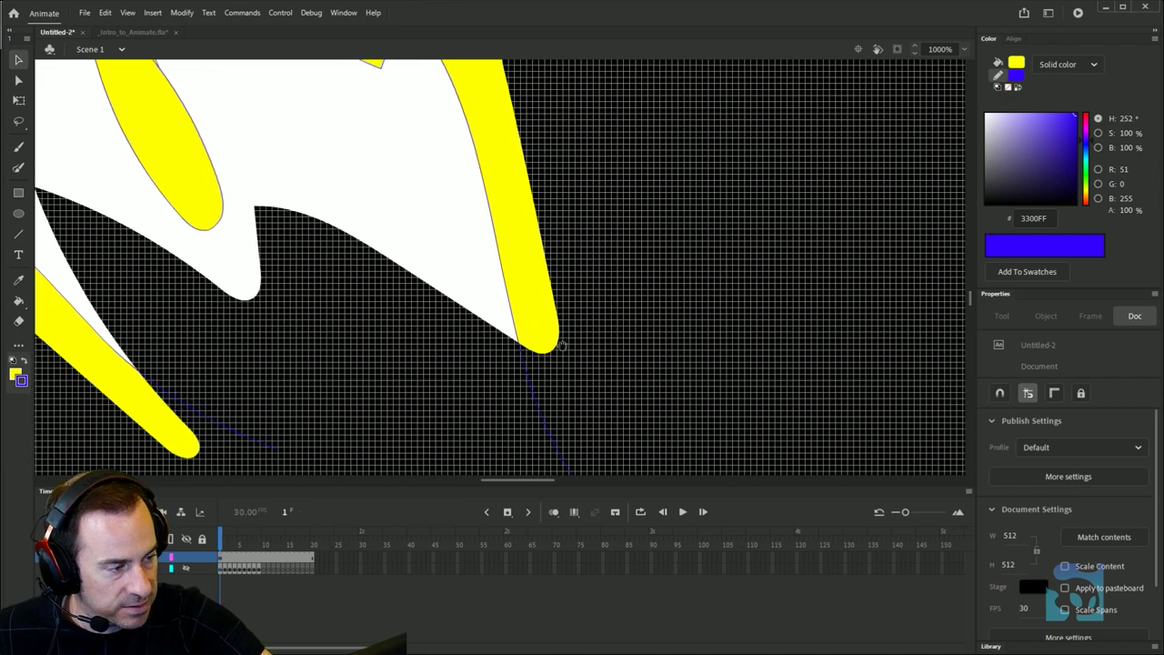
# Brush a thin curve across the lower right prong, reshape its end, and zoom out.
pyautogui.press('y')
pyautogui.moveTo(451, 300); pyautogui.dragTo(551, 375)
pyautogui.press('v')
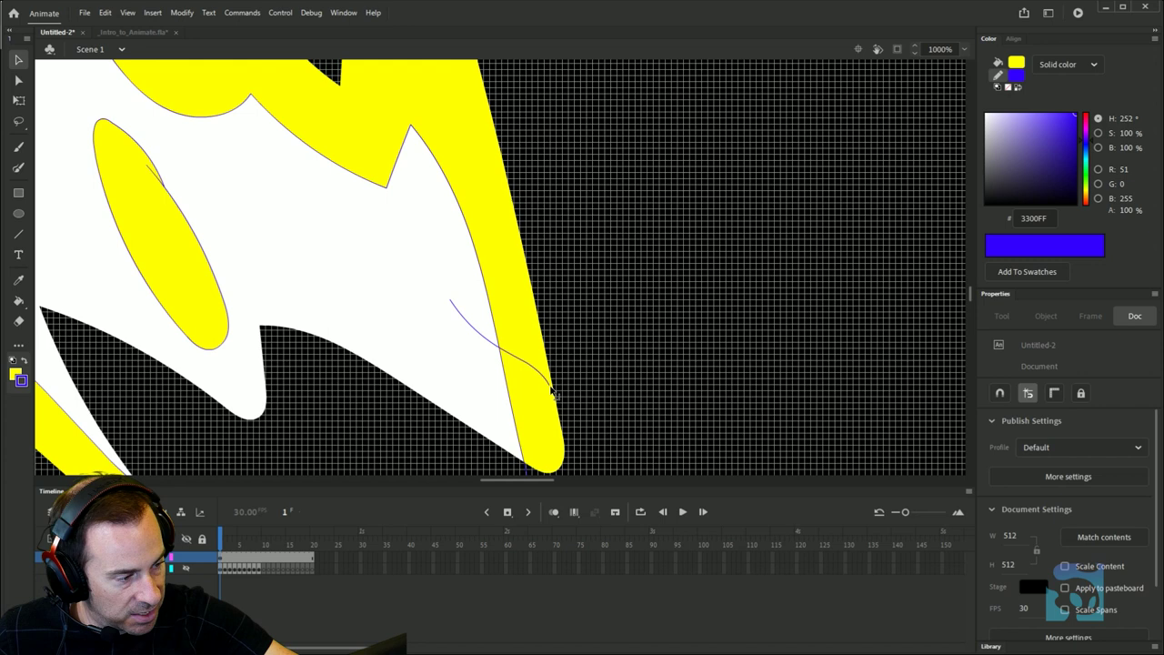
pyautogui.moveTo(552, 393)
pyautogui.mouseDown()
pyautogui.moveTo(544, 376)
pyautogui.moveTo(546, 388)
pyautogui.mouseUp()
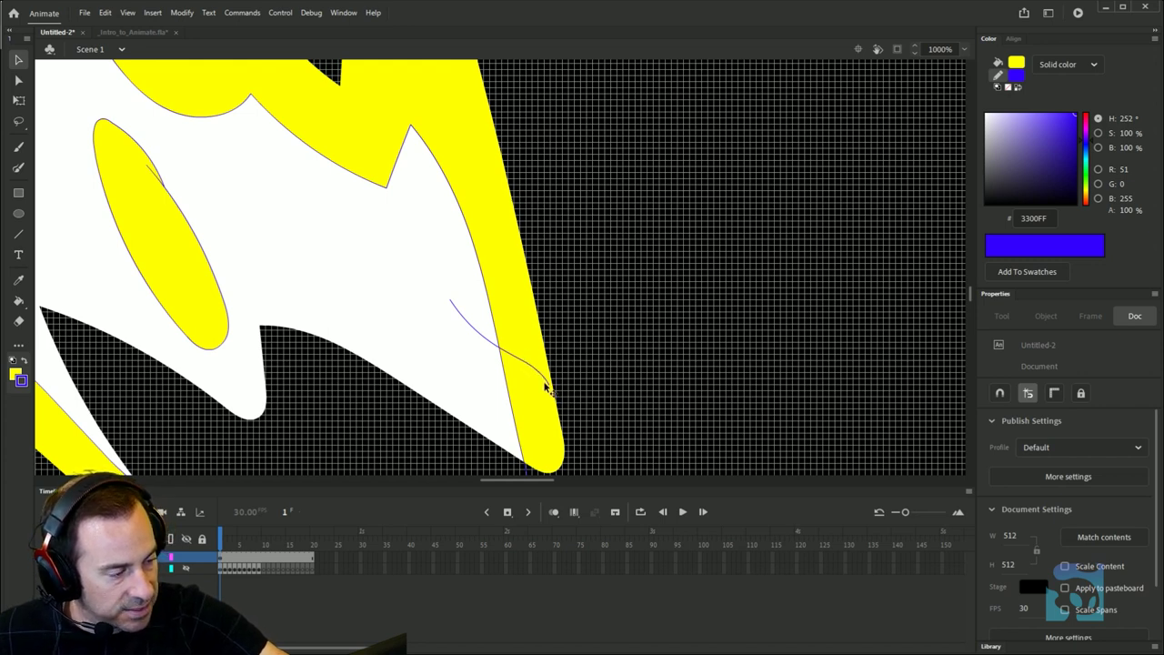
pyautogui.hotkey('ctrl', '-')
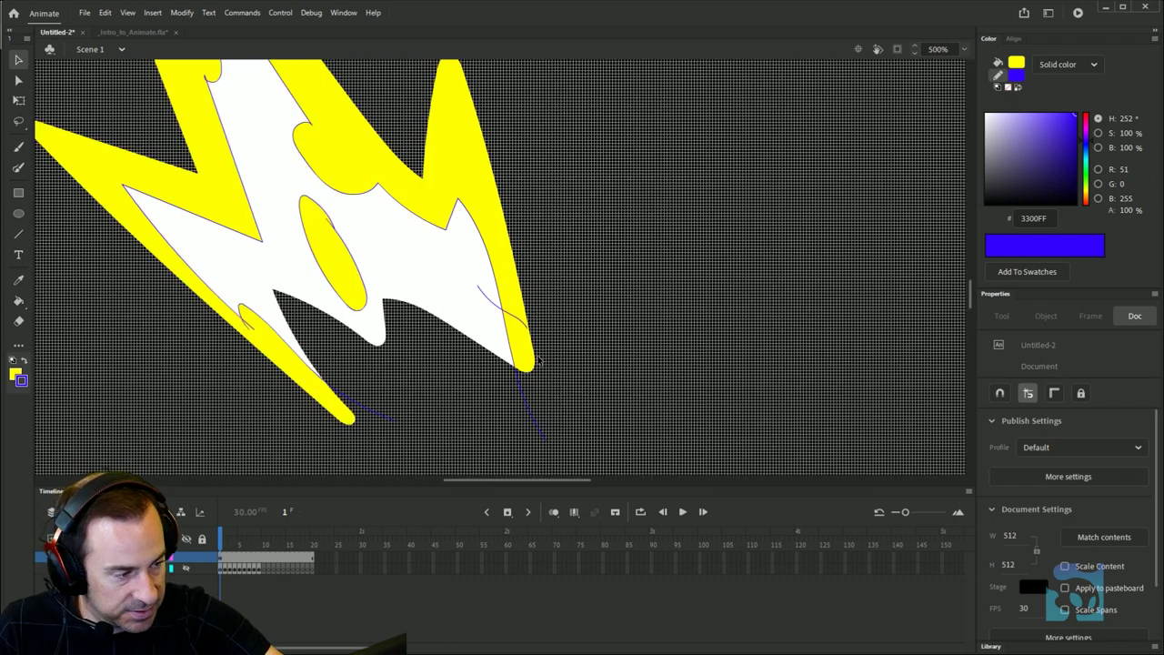
pyautogui.hotkey('ctrl', '-')
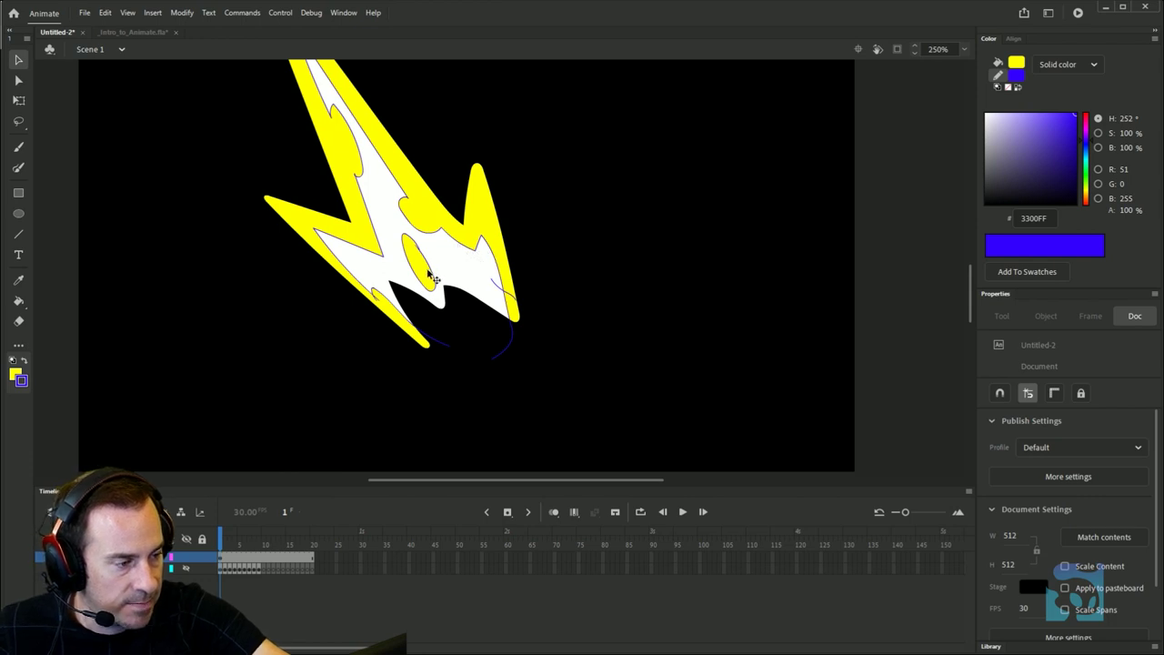
# Reshape the black notch edge and the lower-left tip, keeping the yellow oval a plain oval.
pyautogui.moveTo(433, 273); pyautogui.dragTo(443, 273)
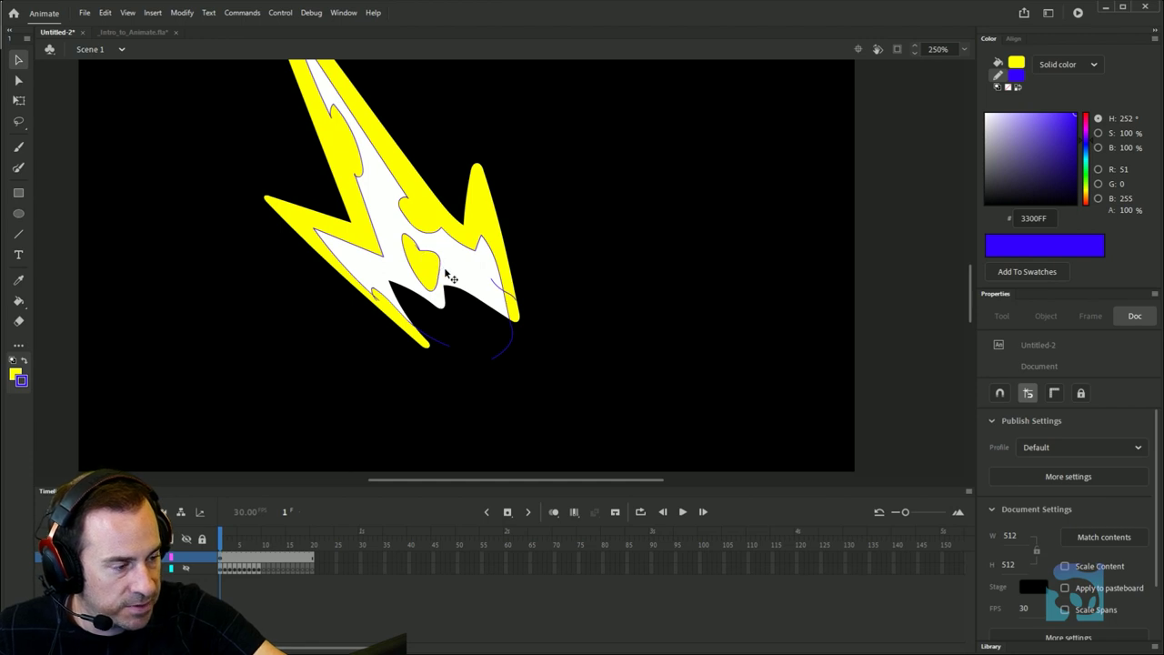
pyautogui.hotkey('ctrl', 'z')
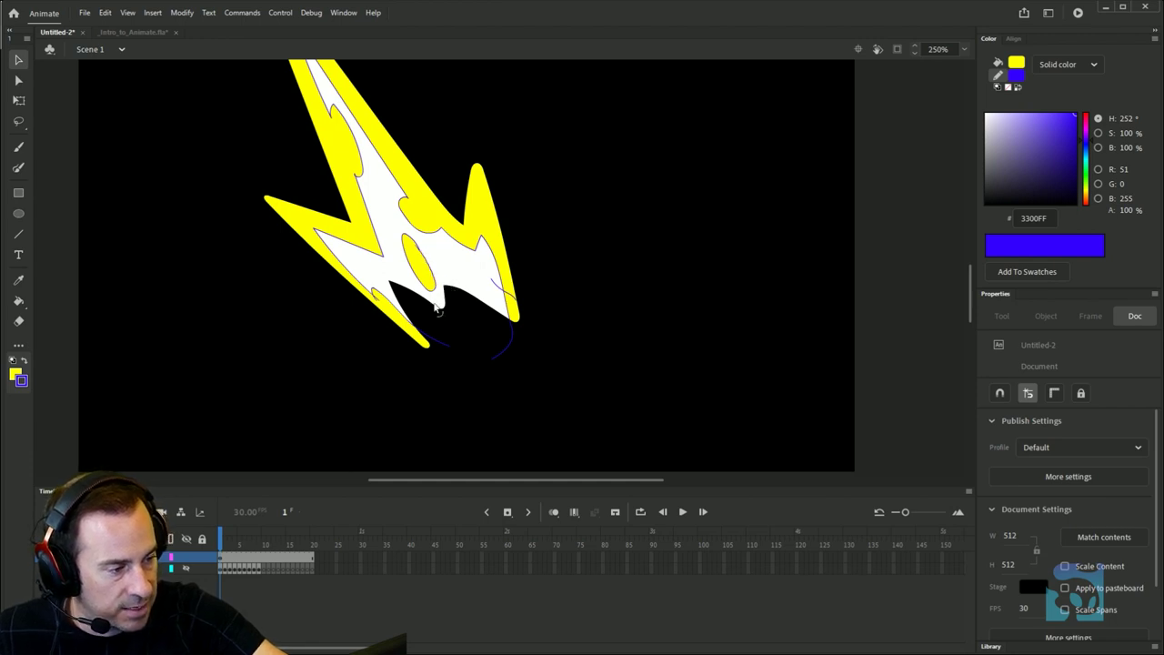
pyautogui.moveTo(436, 311)
pyautogui.mouseDown()
pyautogui.moveTo(444, 323)
pyautogui.moveTo(445, 309)
pyautogui.moveTo(457, 316)
pyautogui.moveTo(447, 310)
pyautogui.mouseUp()
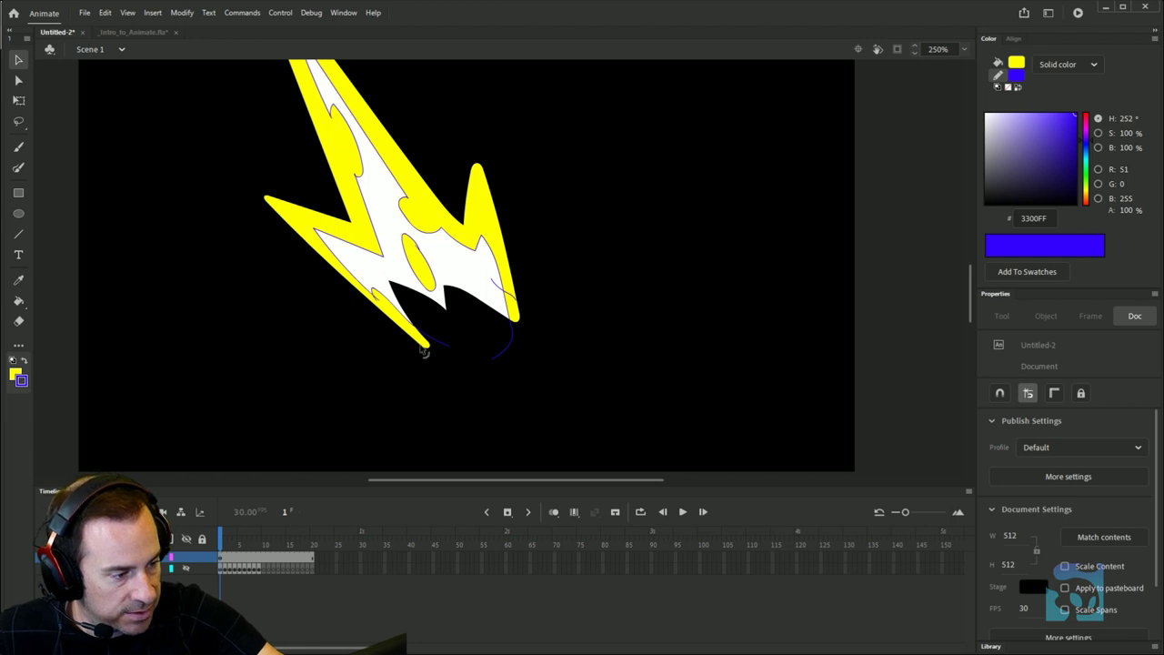
pyautogui.moveTo(424, 351)
pyautogui.mouseDown()
pyautogui.moveTo(440, 361)
pyautogui.moveTo(431, 366)
pyautogui.moveTo(424, 338)
pyautogui.mouseUp()
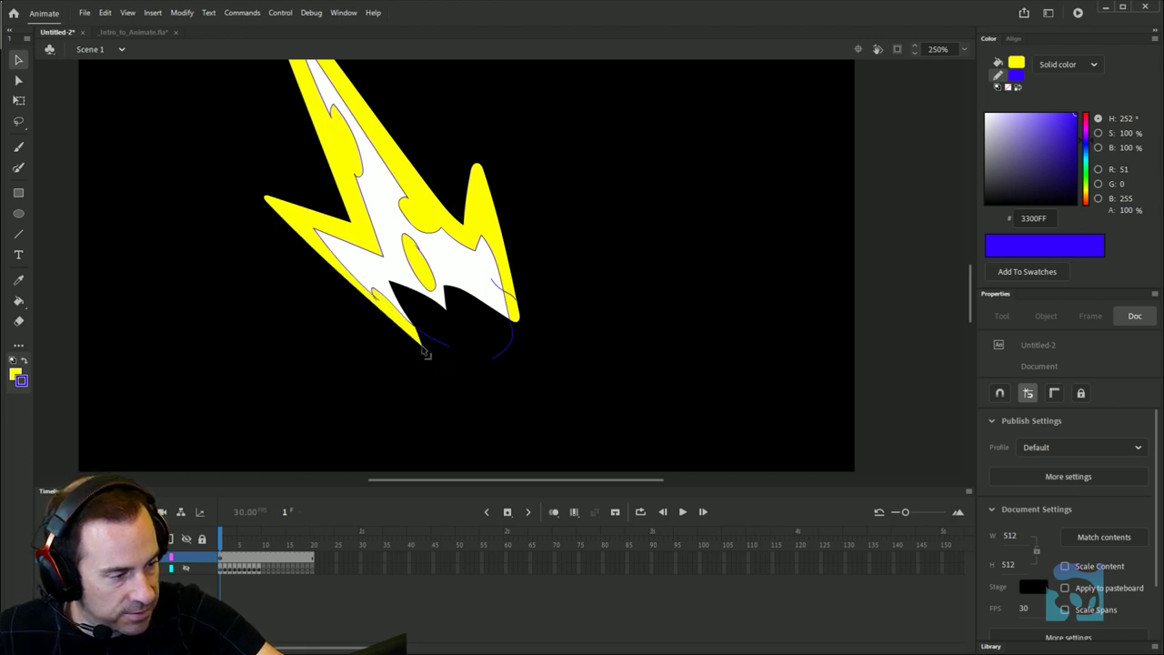
# Reshape the bolt's top tip and pull the lower-right tip out slightly.
pyautogui.doubleClick(272, 199)
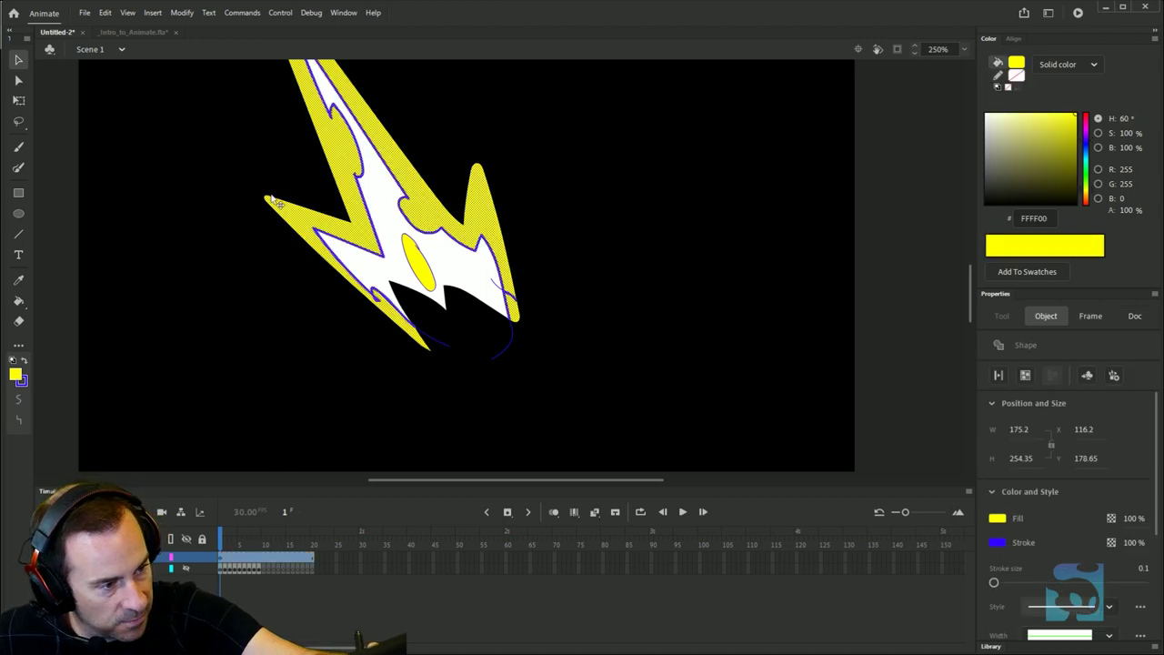
pyautogui.click(267, 194)
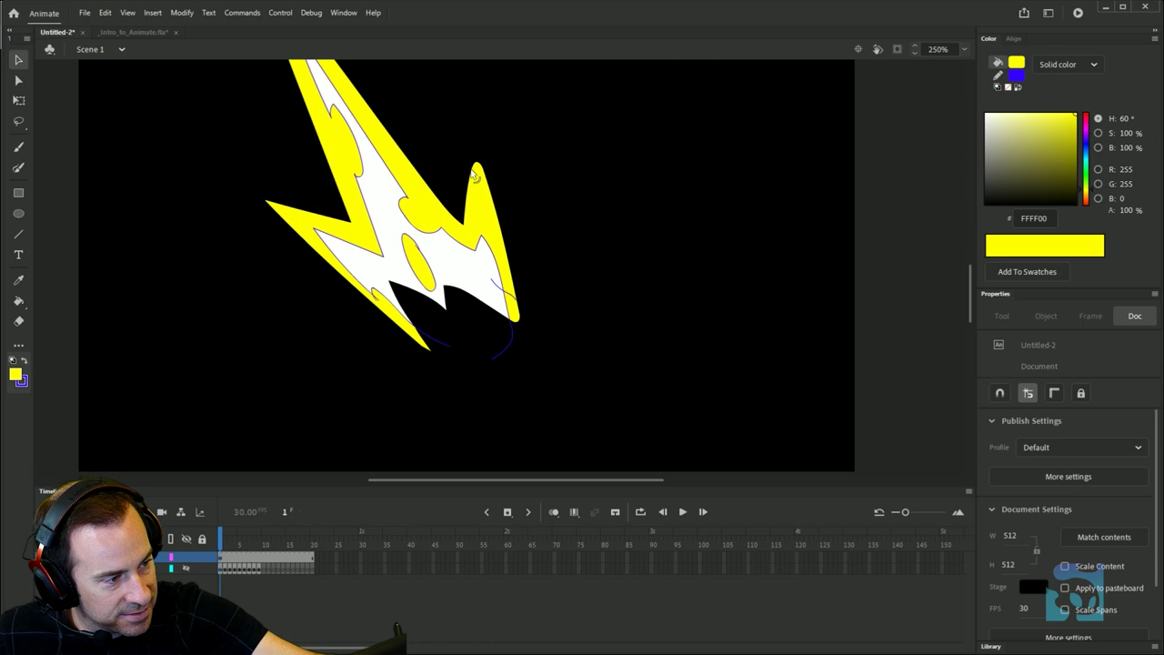
pyautogui.moveTo(479, 148); pyautogui.dragTo(527, 289)
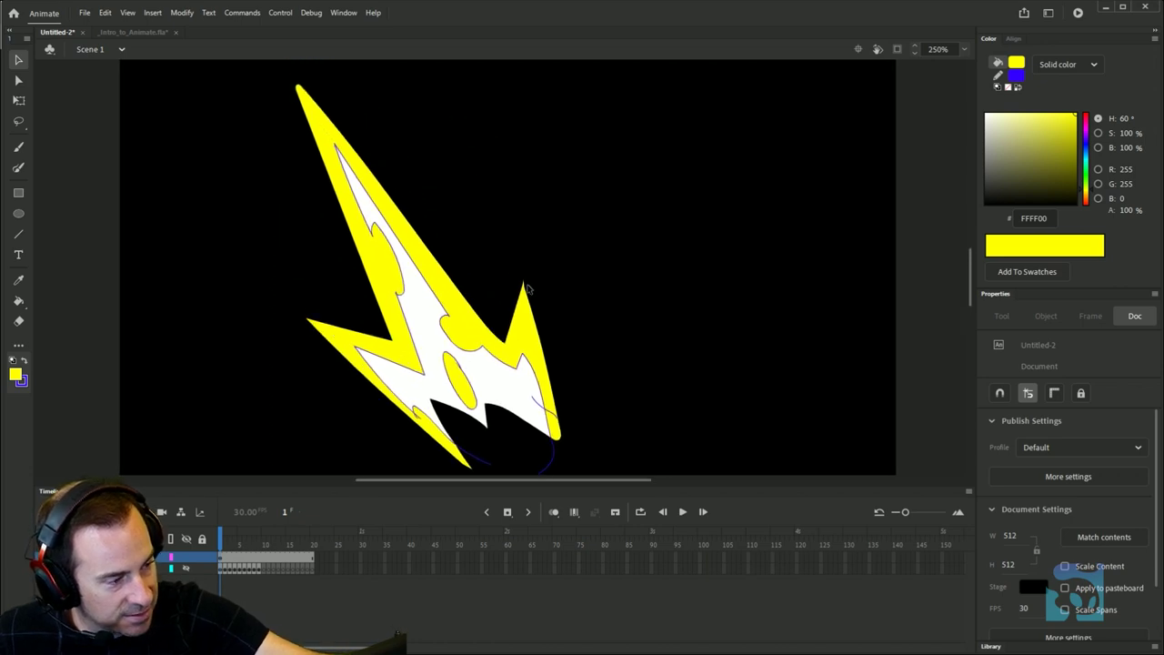
pyautogui.scroll(2, 400, 148)
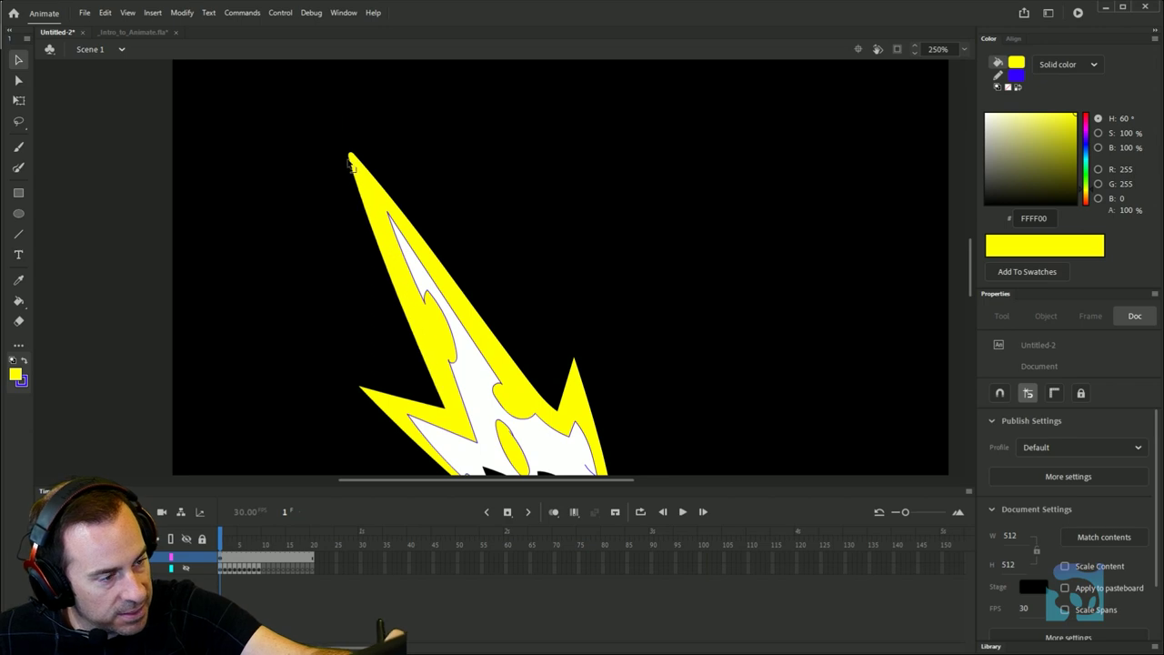
pyautogui.moveTo(350, 160)
pyautogui.mouseDown()
pyautogui.moveTo(340, 119)
pyautogui.moveTo(351, 153)
pyautogui.moveTo(329, 129)
pyautogui.moveTo(351, 155)
pyautogui.mouseUp()
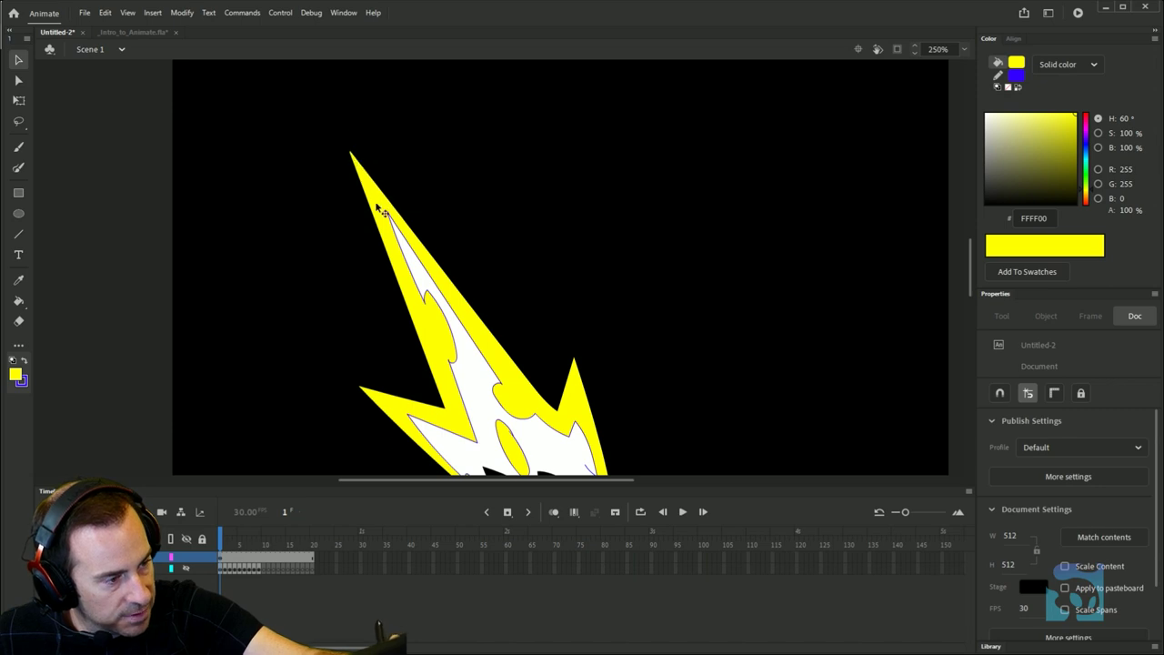
pyautogui.moveTo(448, 210); pyautogui.dragTo(403, 124)
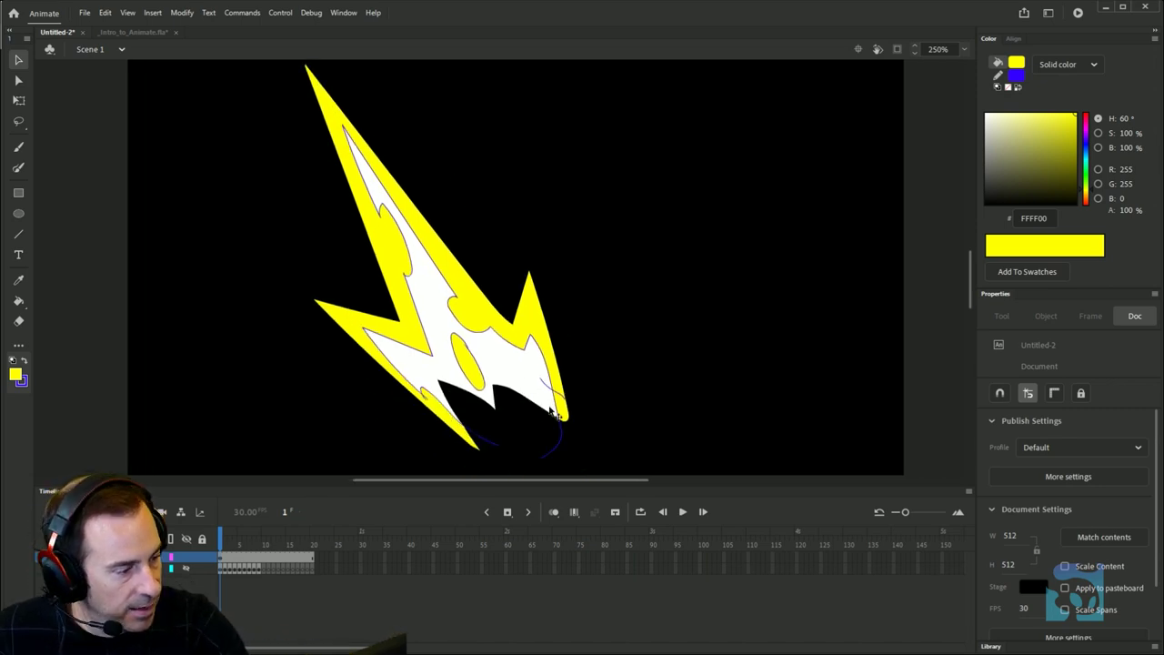
pyautogui.moveTo(571, 428)
pyautogui.mouseDown()
pyautogui.moveTo(598, 454)
pyautogui.moveTo(579, 427)
pyautogui.moveTo(582, 446)
pyautogui.moveTo(585, 425)
pyautogui.mouseUp()
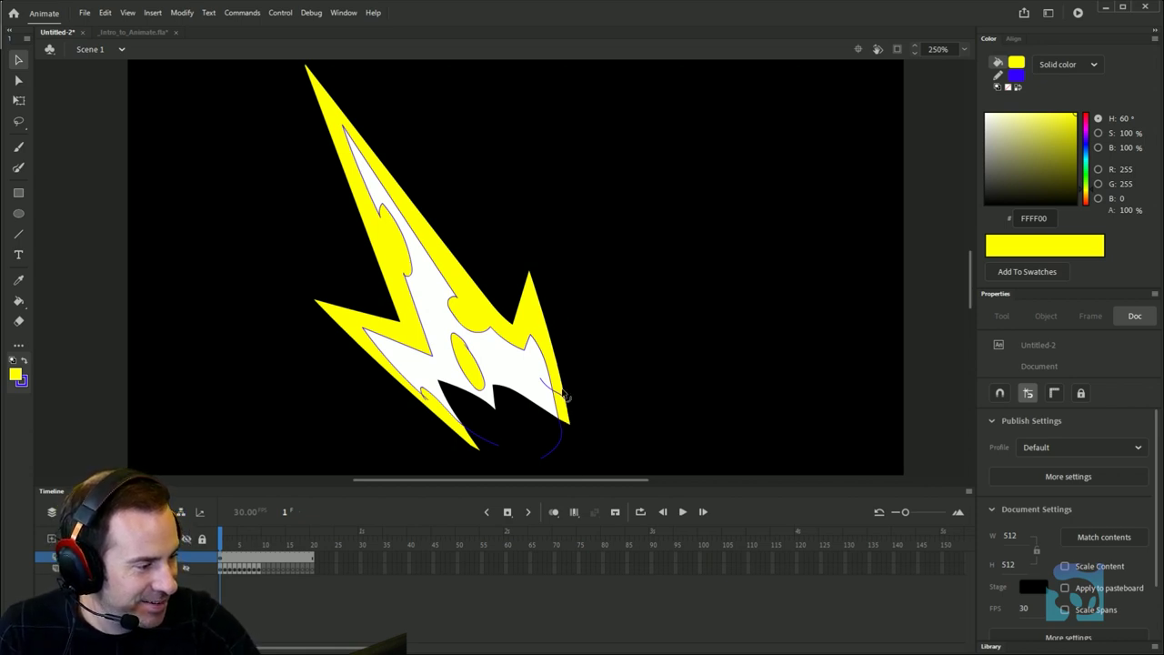
# Delete all the blue outline strokes, including the one around the yellow oval.
pyautogui.doubleClick(564, 400)
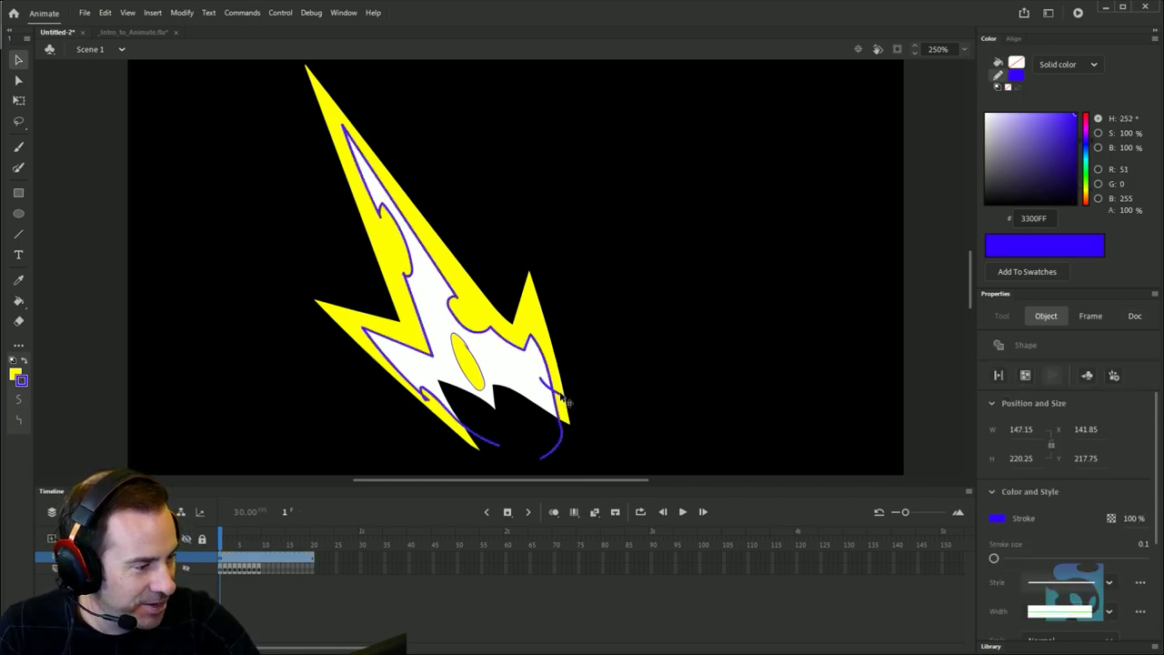
pyautogui.click(522, 457)
pyautogui.click(483, 382)
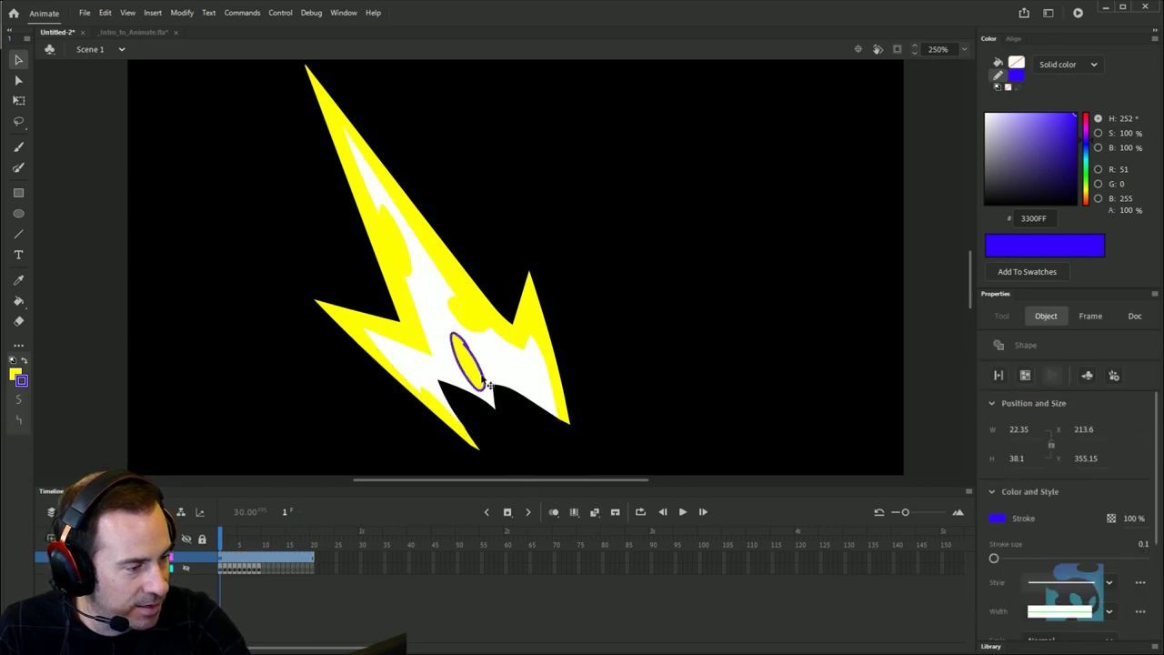
pyautogui.press('Delete')
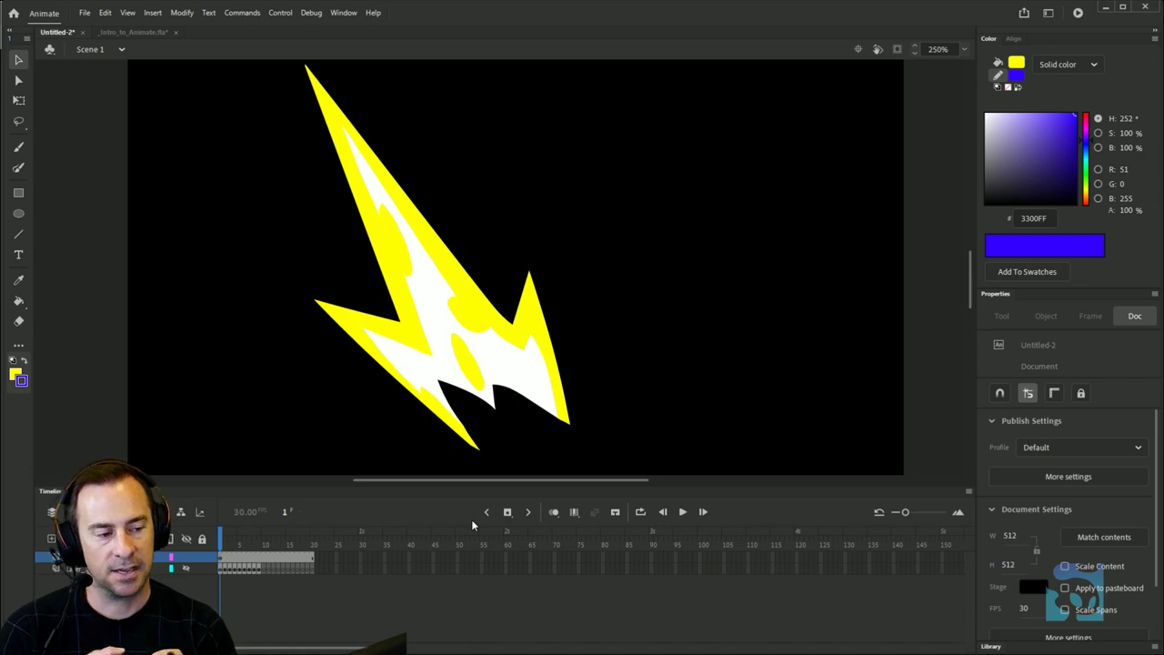
pyautogui.click(526, 373)
pyautogui.click(529, 385)
pyautogui.click(527, 376)
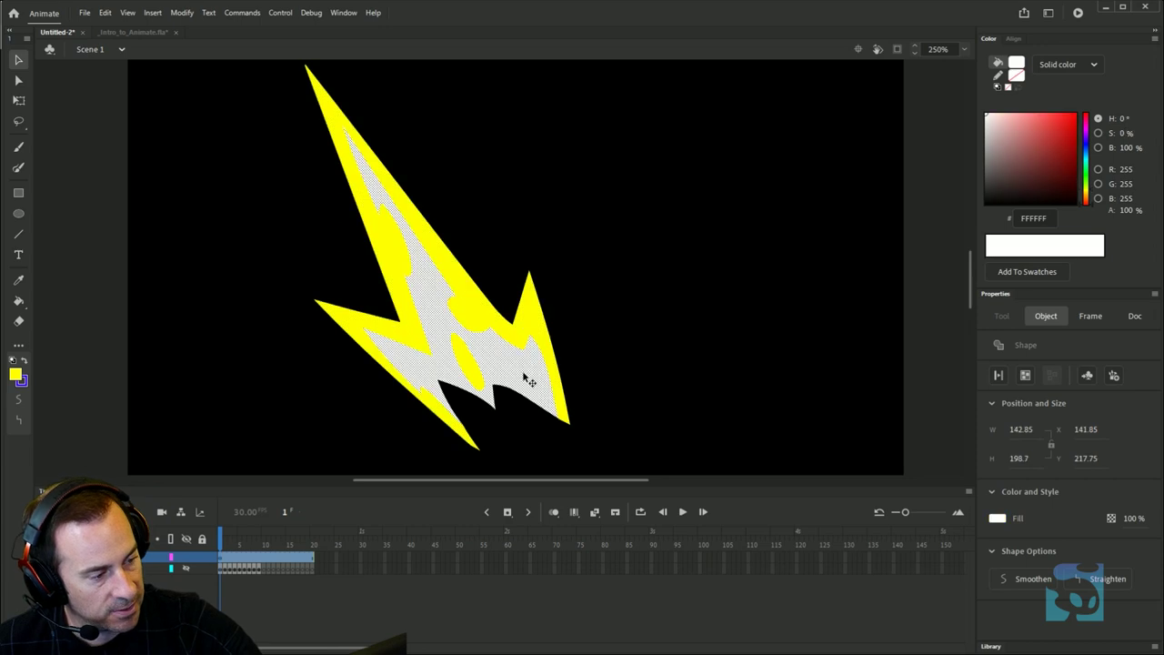
pyautogui.click(454, 264)
pyautogui.click(455, 383)
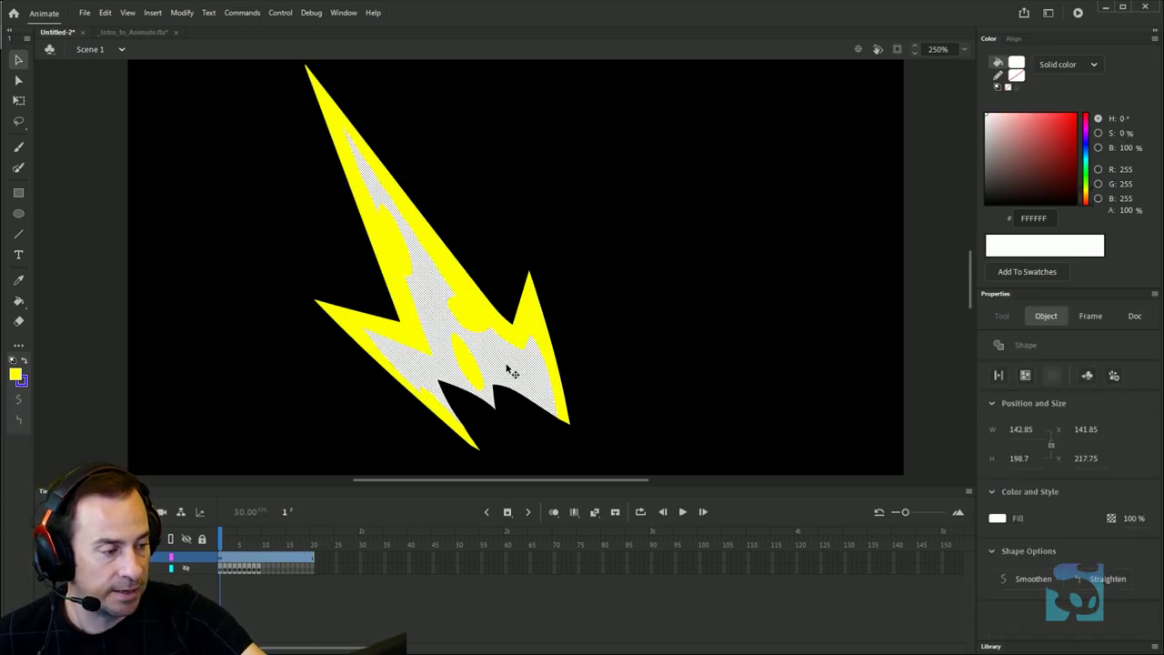
pyautogui.moveTo(509, 371); pyautogui.dragTo(764, 377)
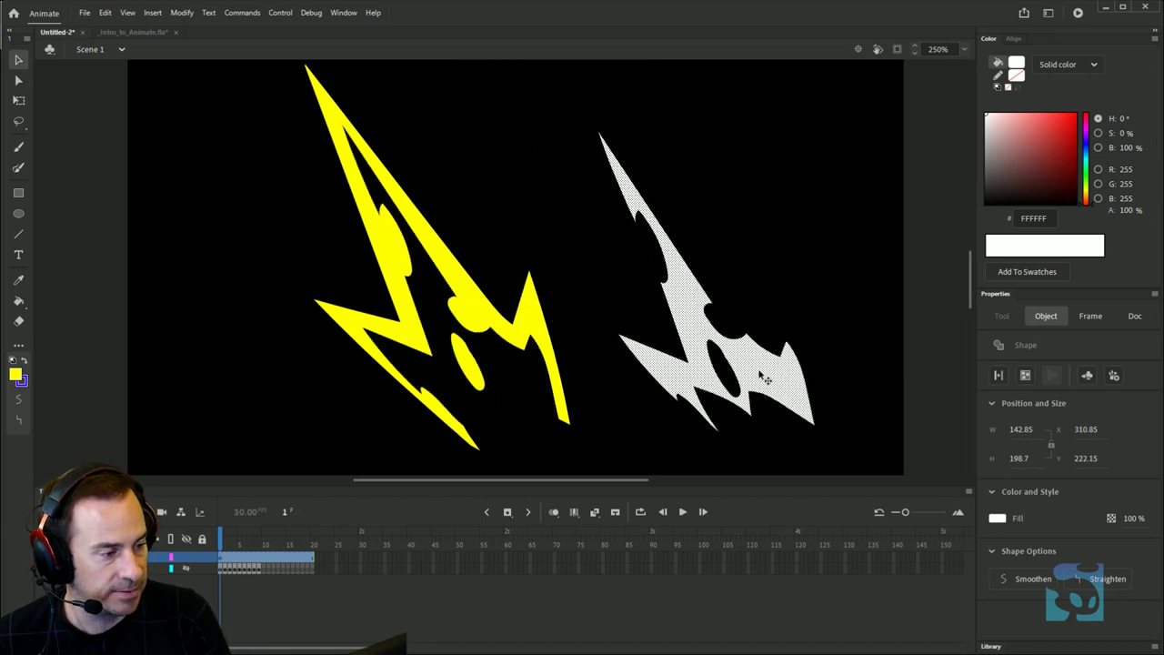
pyautogui.hotkey('ctrl', 'z')
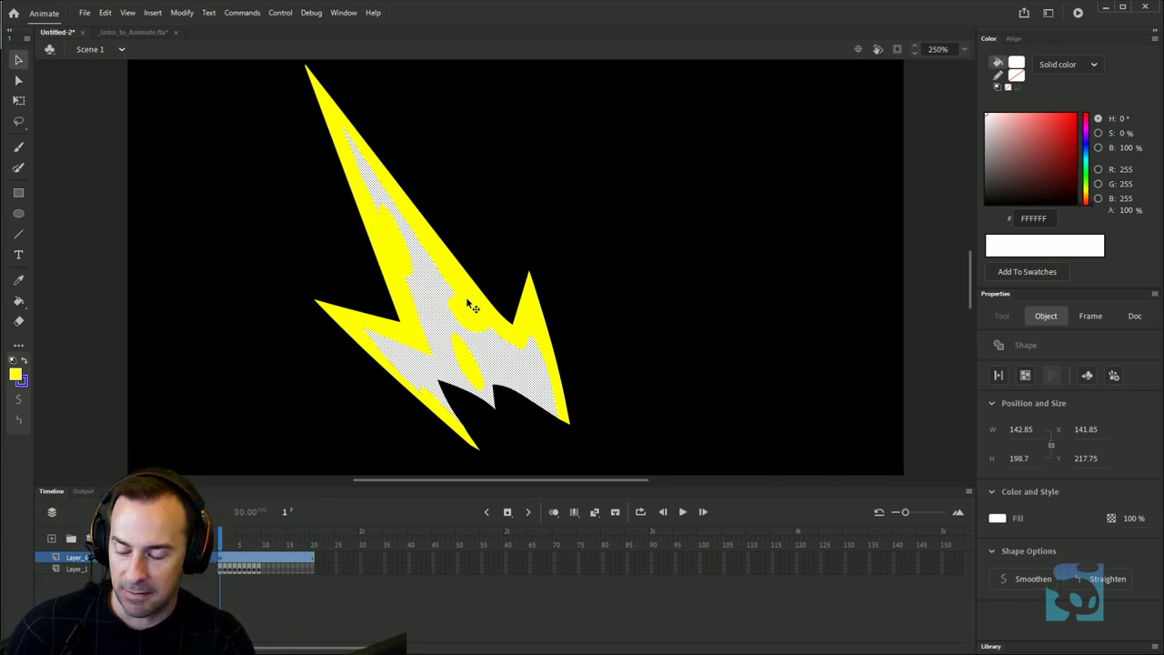
pyautogui.hotkey('ctrl', 'g')
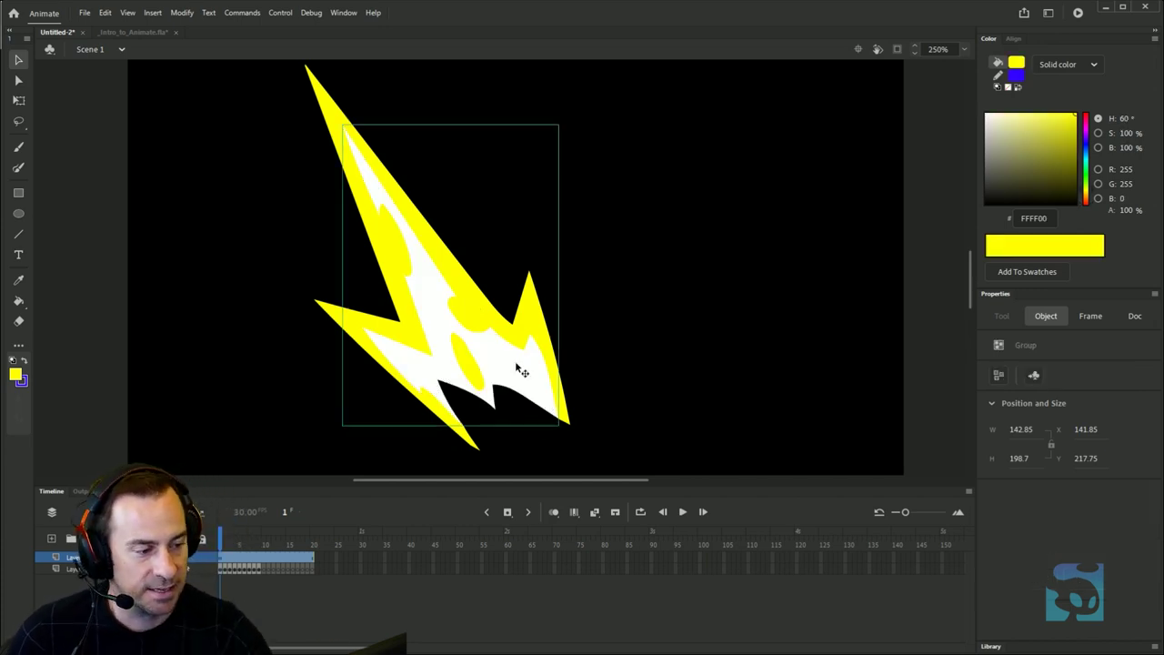
pyautogui.moveTo(522, 385); pyautogui.dragTo(564, 362)
pyautogui.hotkey('ctrl', 'b')
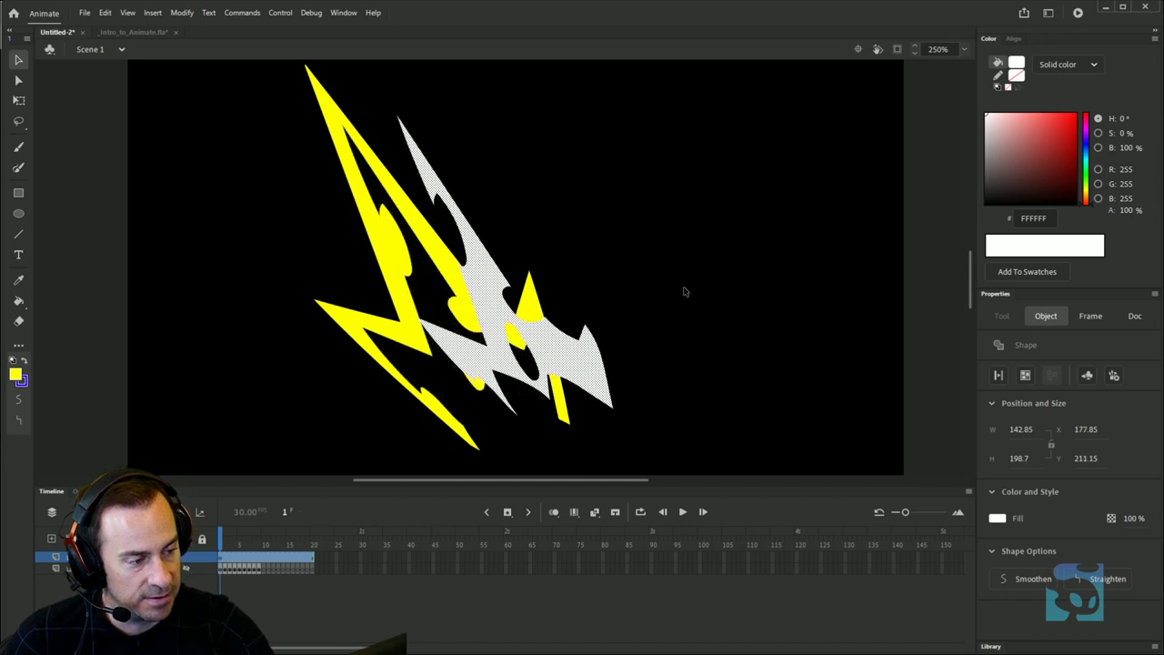
pyautogui.click(733, 338)
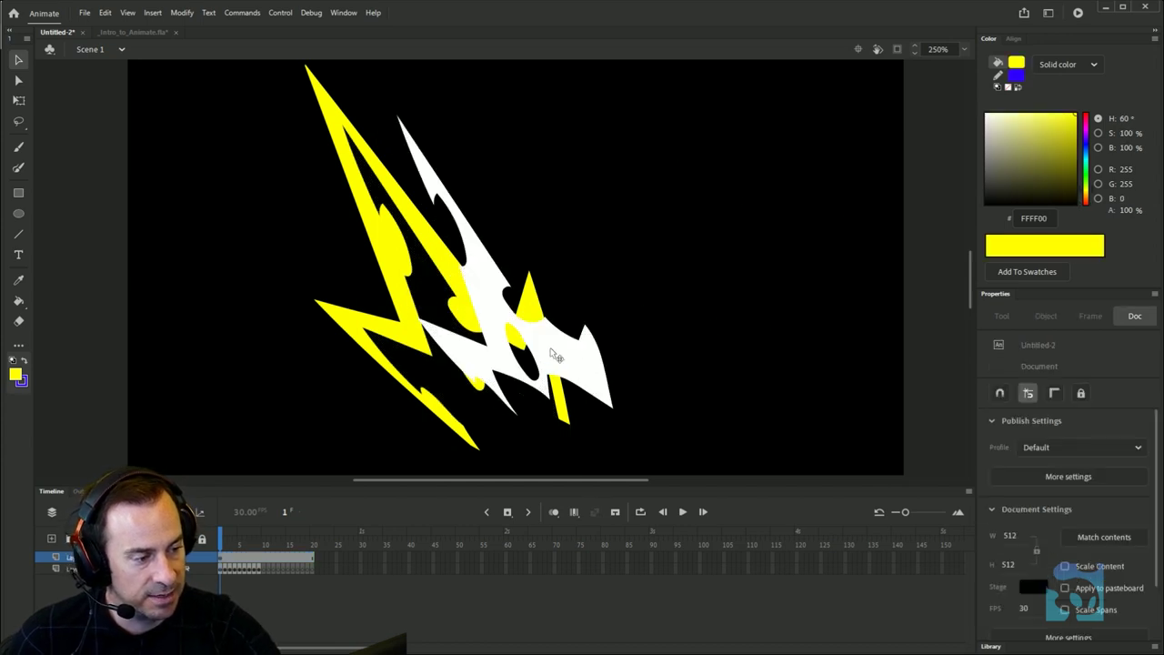
pyautogui.moveTo(550, 348); pyautogui.dragTo(787, 337)
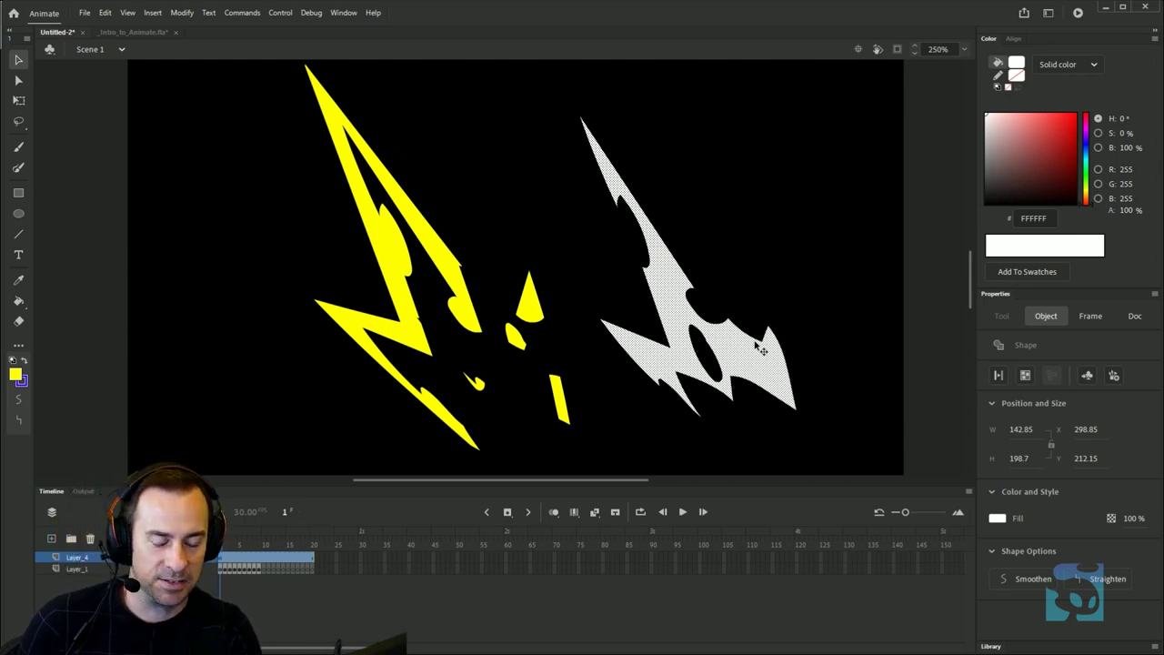
pyautogui.hotkey('ctrl', 'z')
pyautogui.click(754, 347)
pyautogui.hotkey('ctrl', 'z')
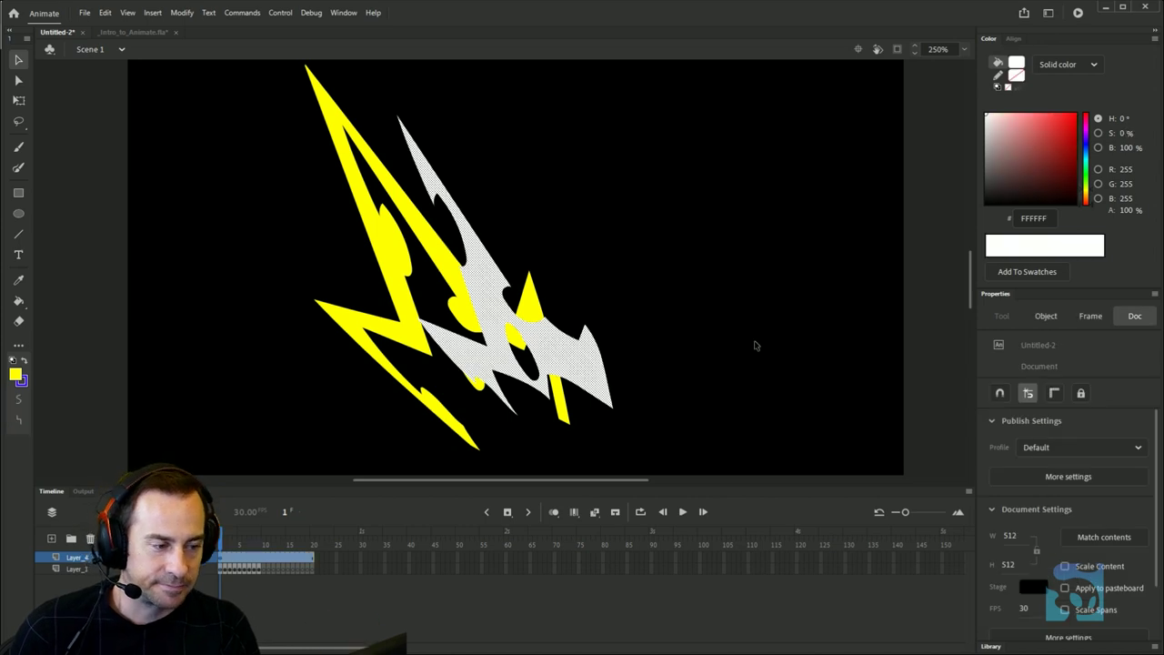
pyautogui.hotkey('ctrl', 'y')
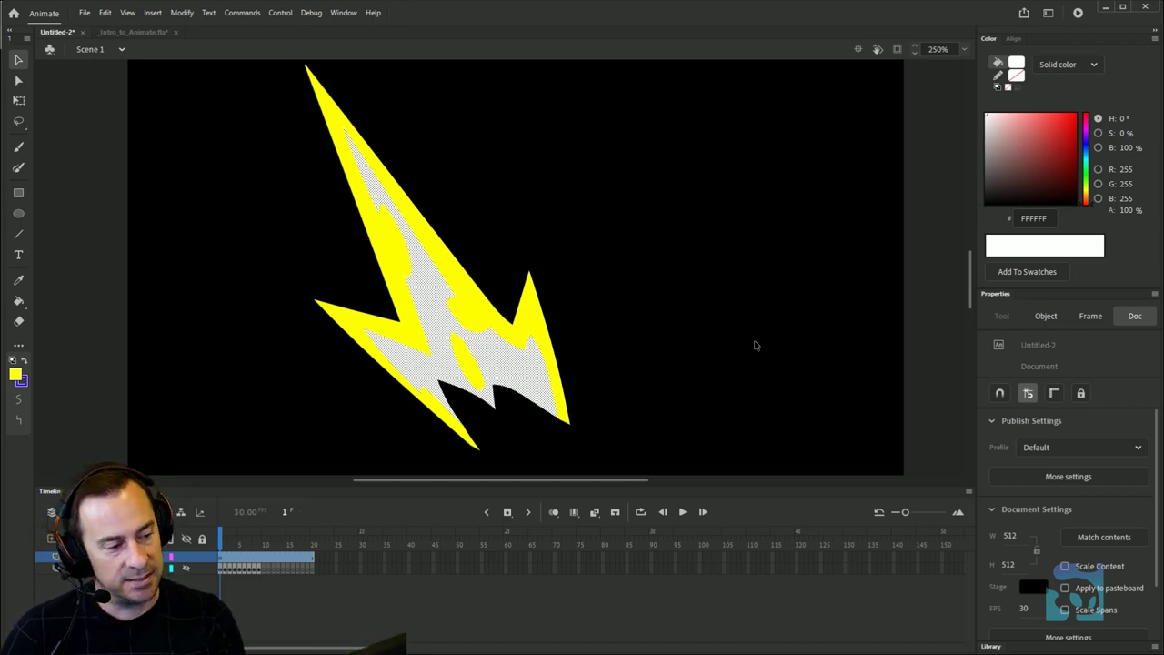
# Hide the lightning burst layer and scrub to frame 5 of the white bolt animation.
pyautogui.click(591, 347)
pyautogui.click(188, 559)
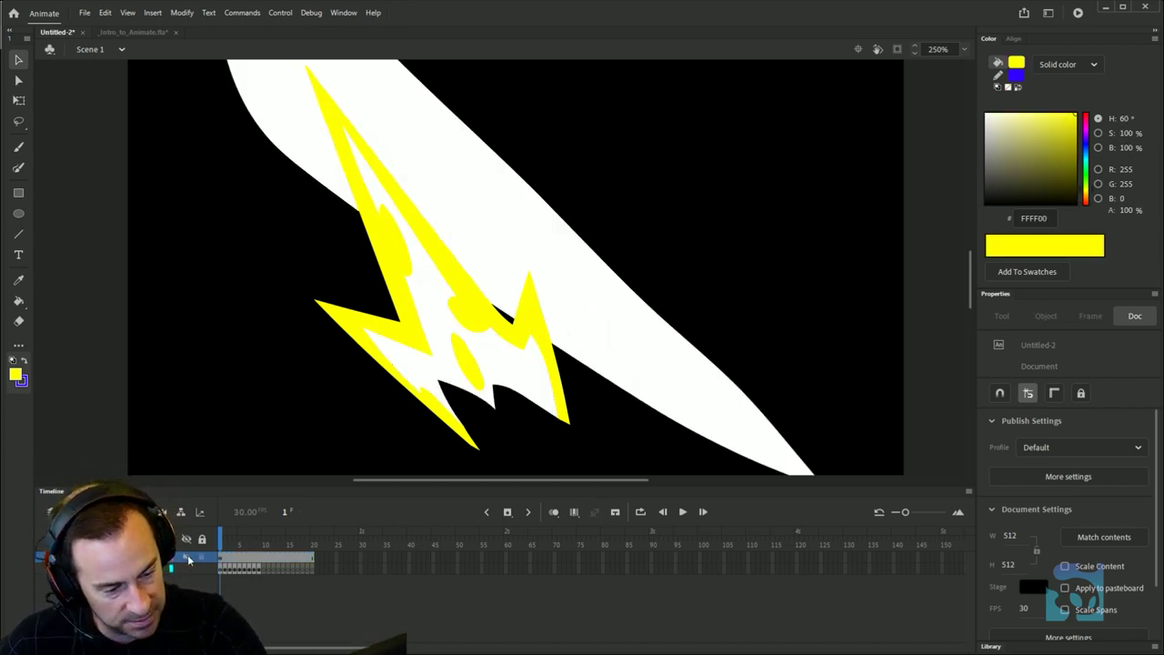
pyautogui.click(188, 559)
pyautogui.scroll(-5, 501, 447)
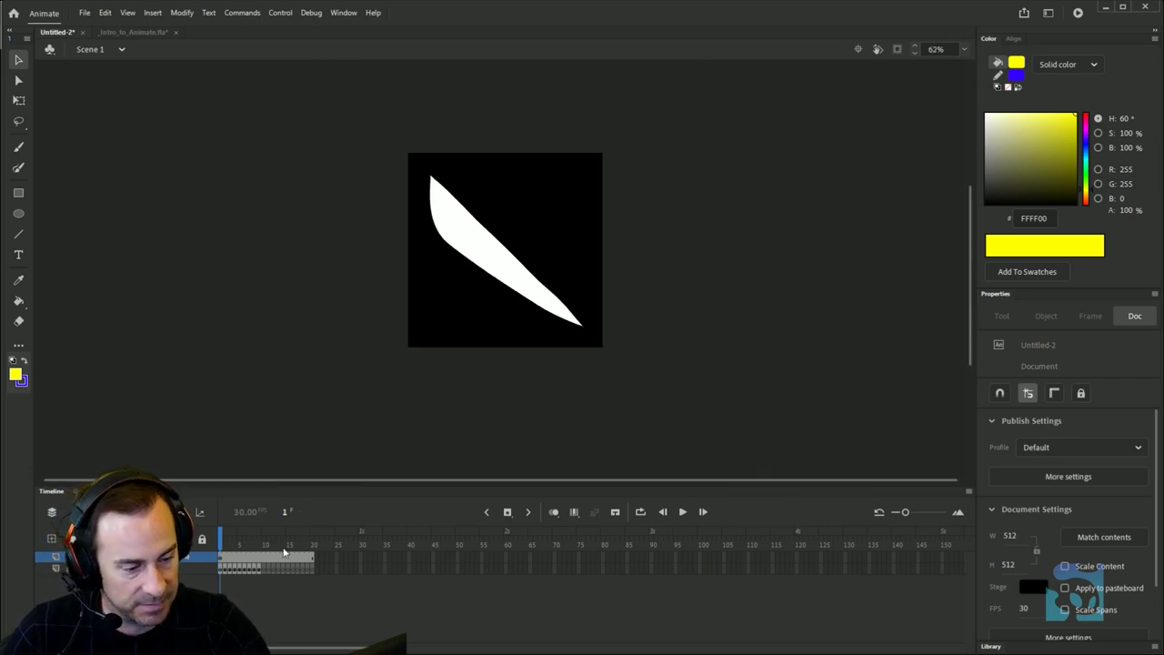
pyautogui.moveTo(220, 539); pyautogui.dragTo(240, 539)
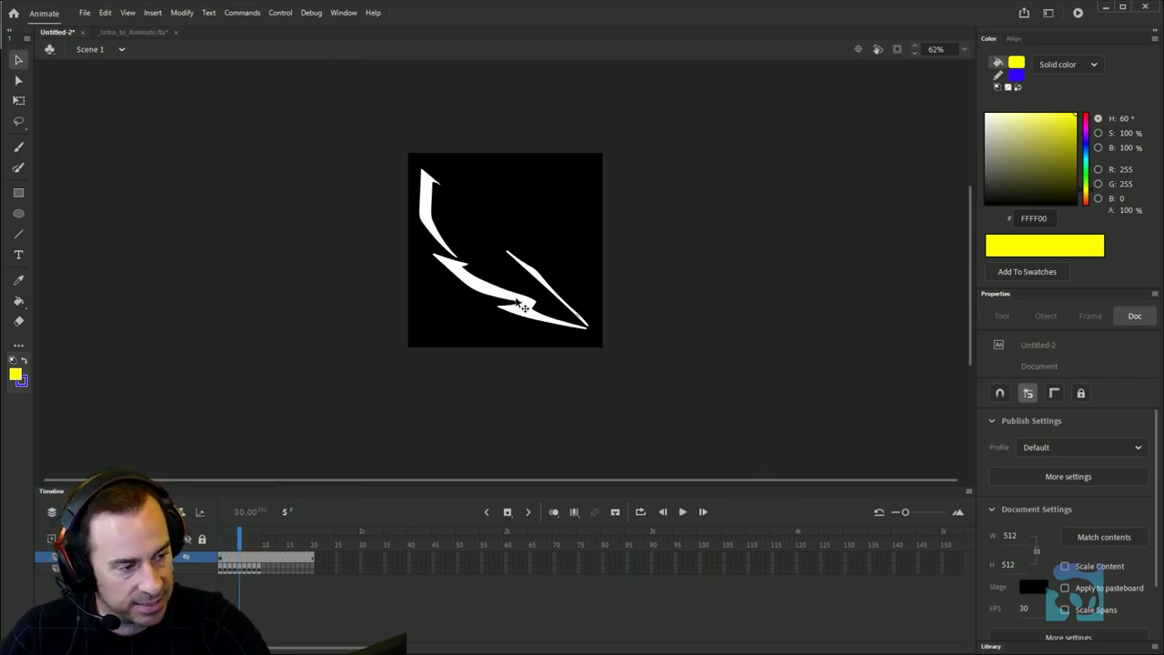